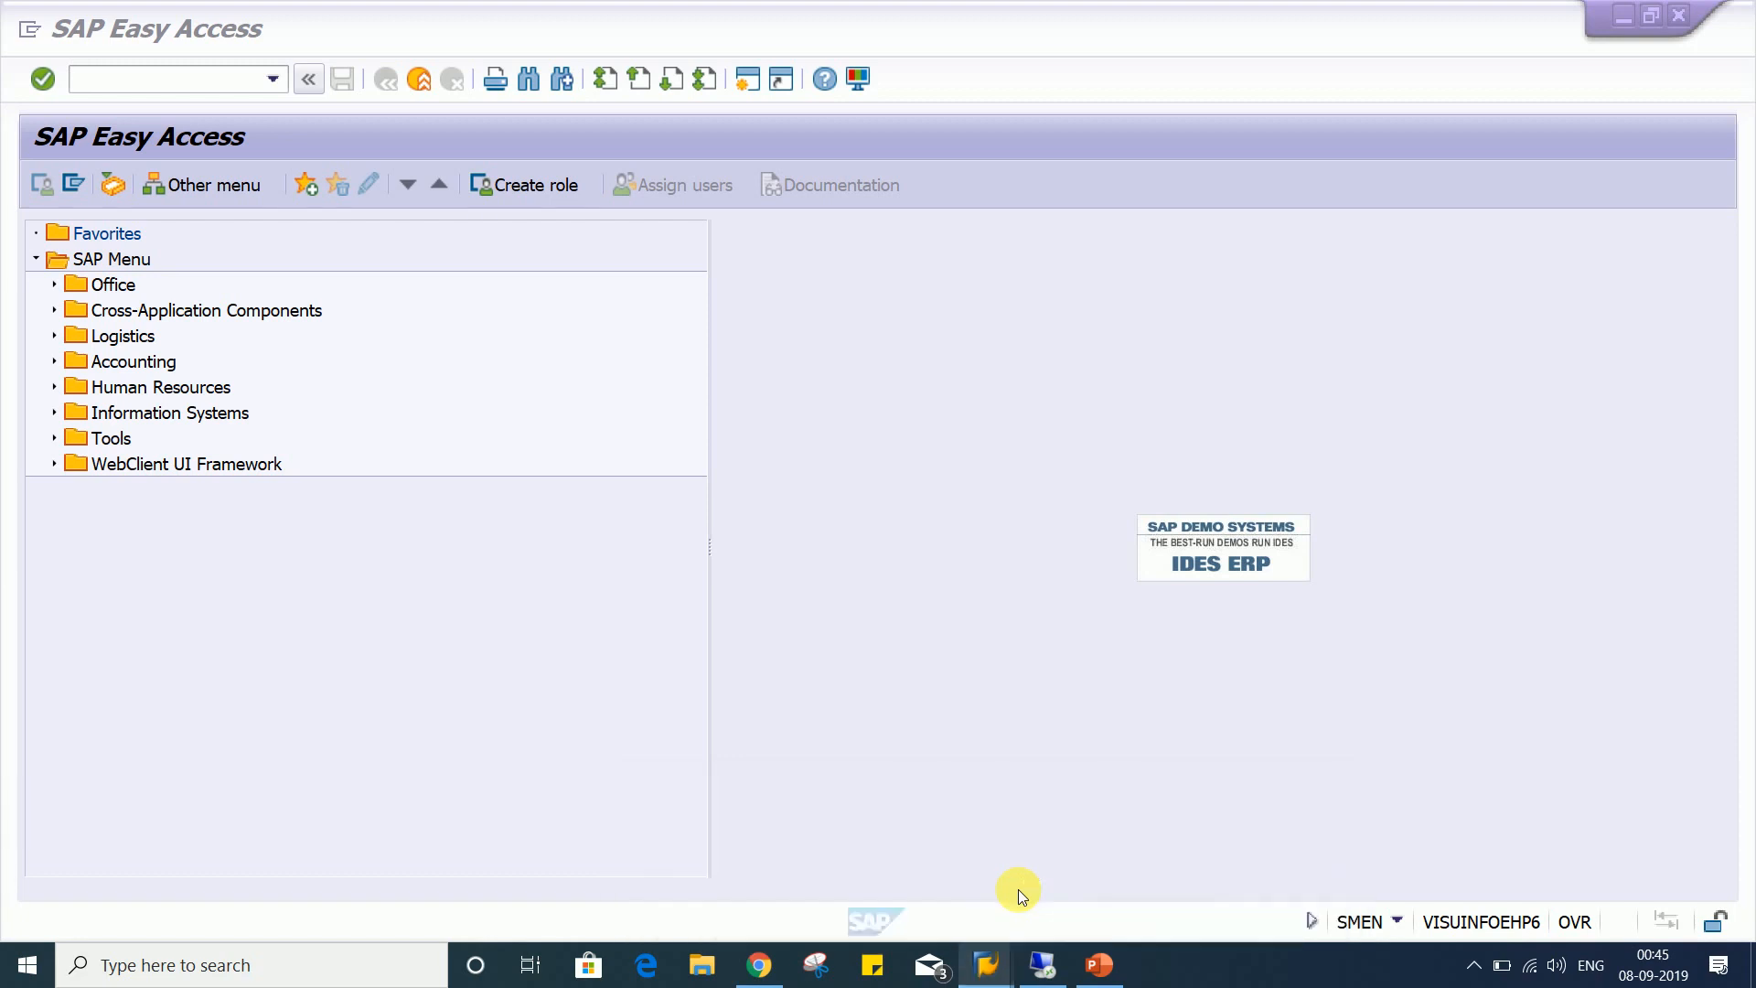
Open the vendor invoice entry transaction FB60
{"action": "left_click", "coordinate": [182, 90]}
{"action": "type", "text": "FB60"}
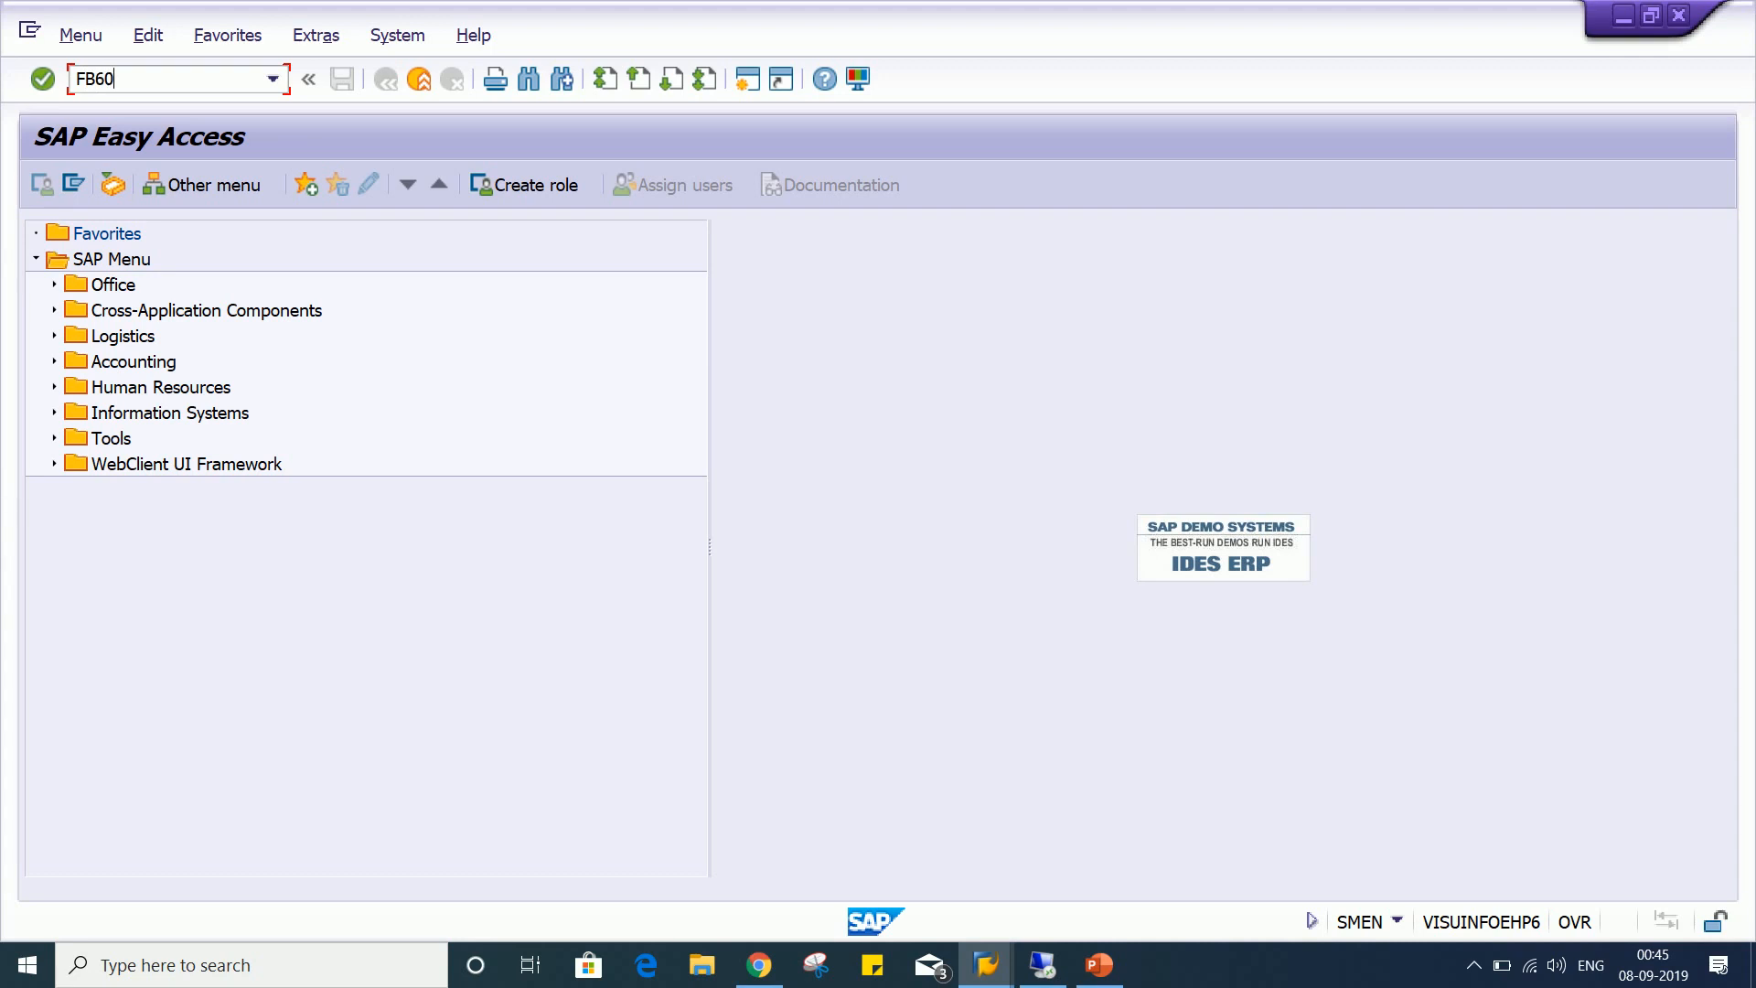
{"action": "key", "text": "Return"}
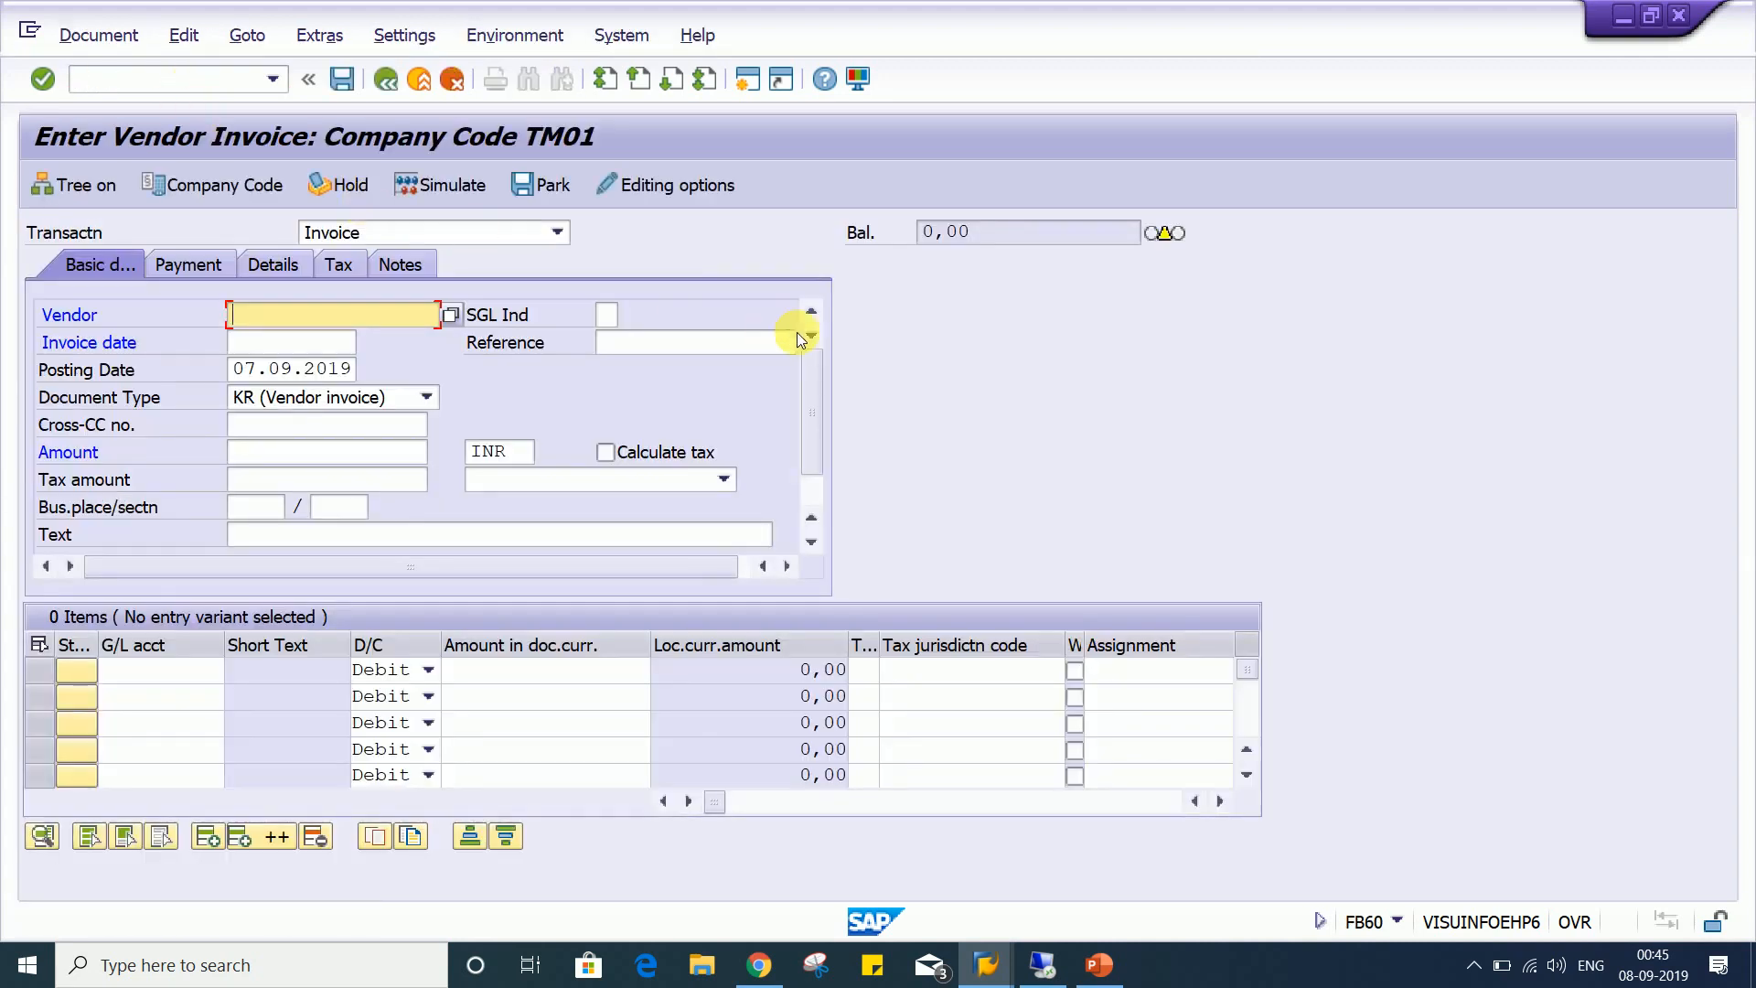
Fill in the vendor number from the suggested entries and set the invoice date to 07.09.2019
{"action": "left_click", "coordinate": [370, 324]}
{"action": "left_click", "coordinate": [345, 337]}
{"action": "left_click", "coordinate": [286, 346]}
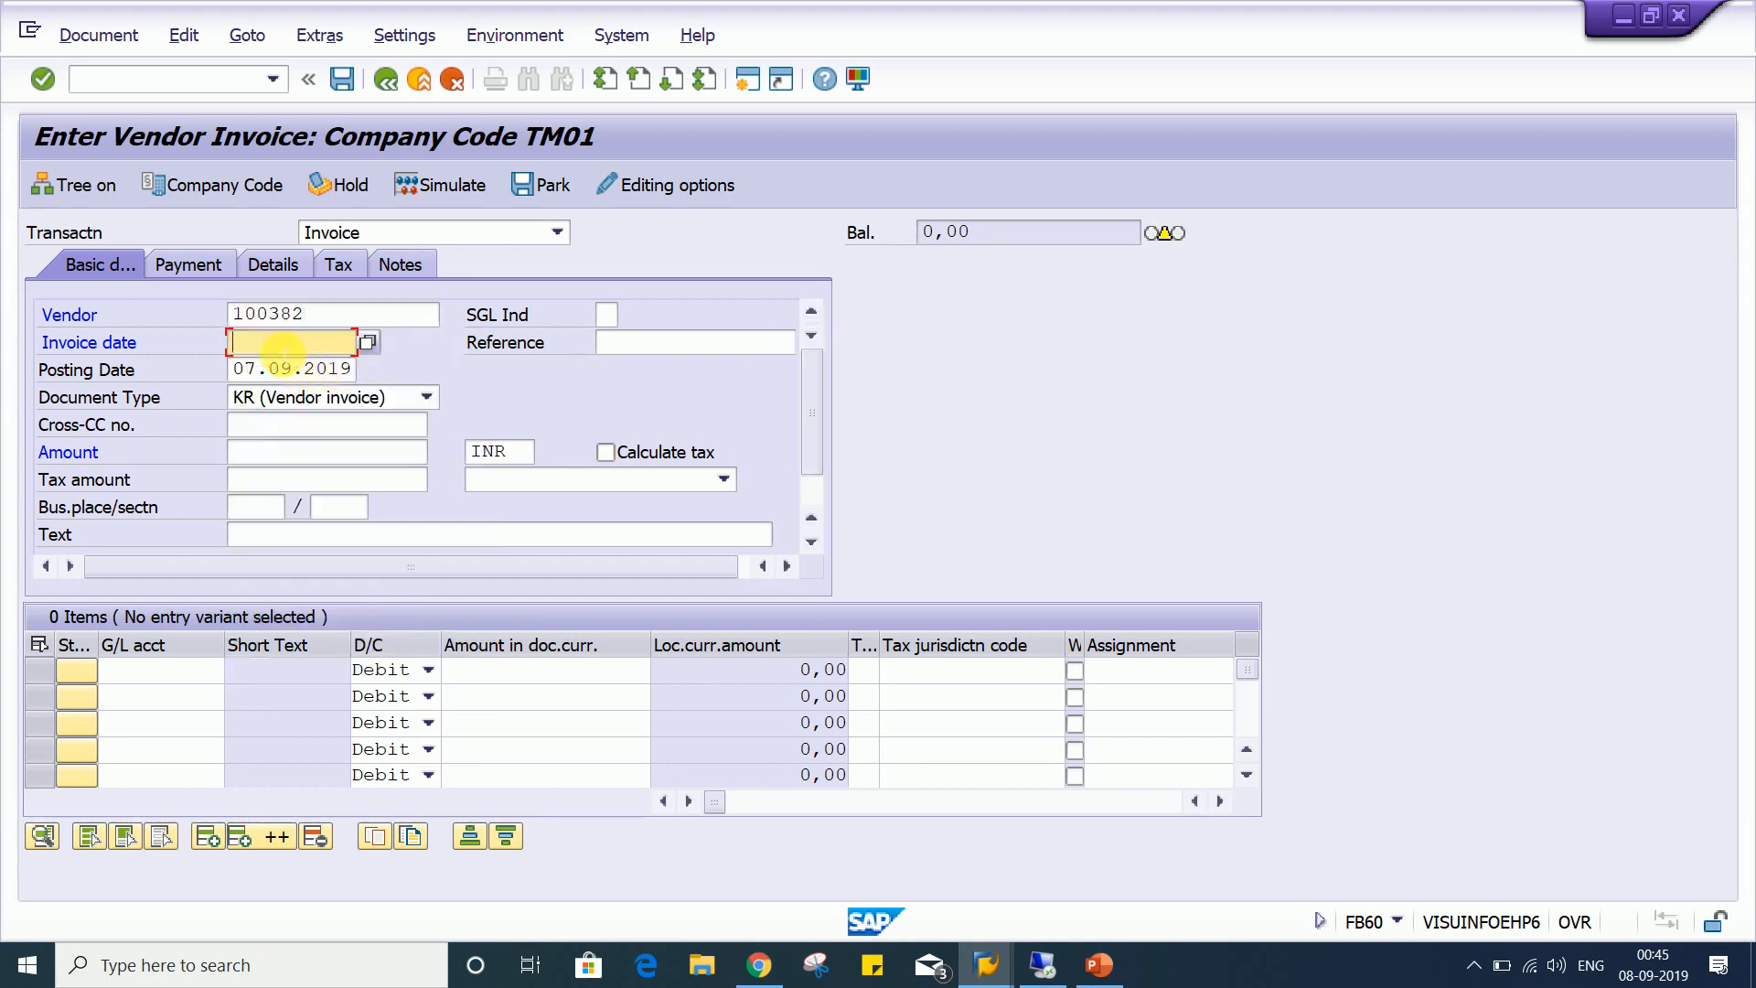
{"action": "left_click", "coordinate": [275, 363]}
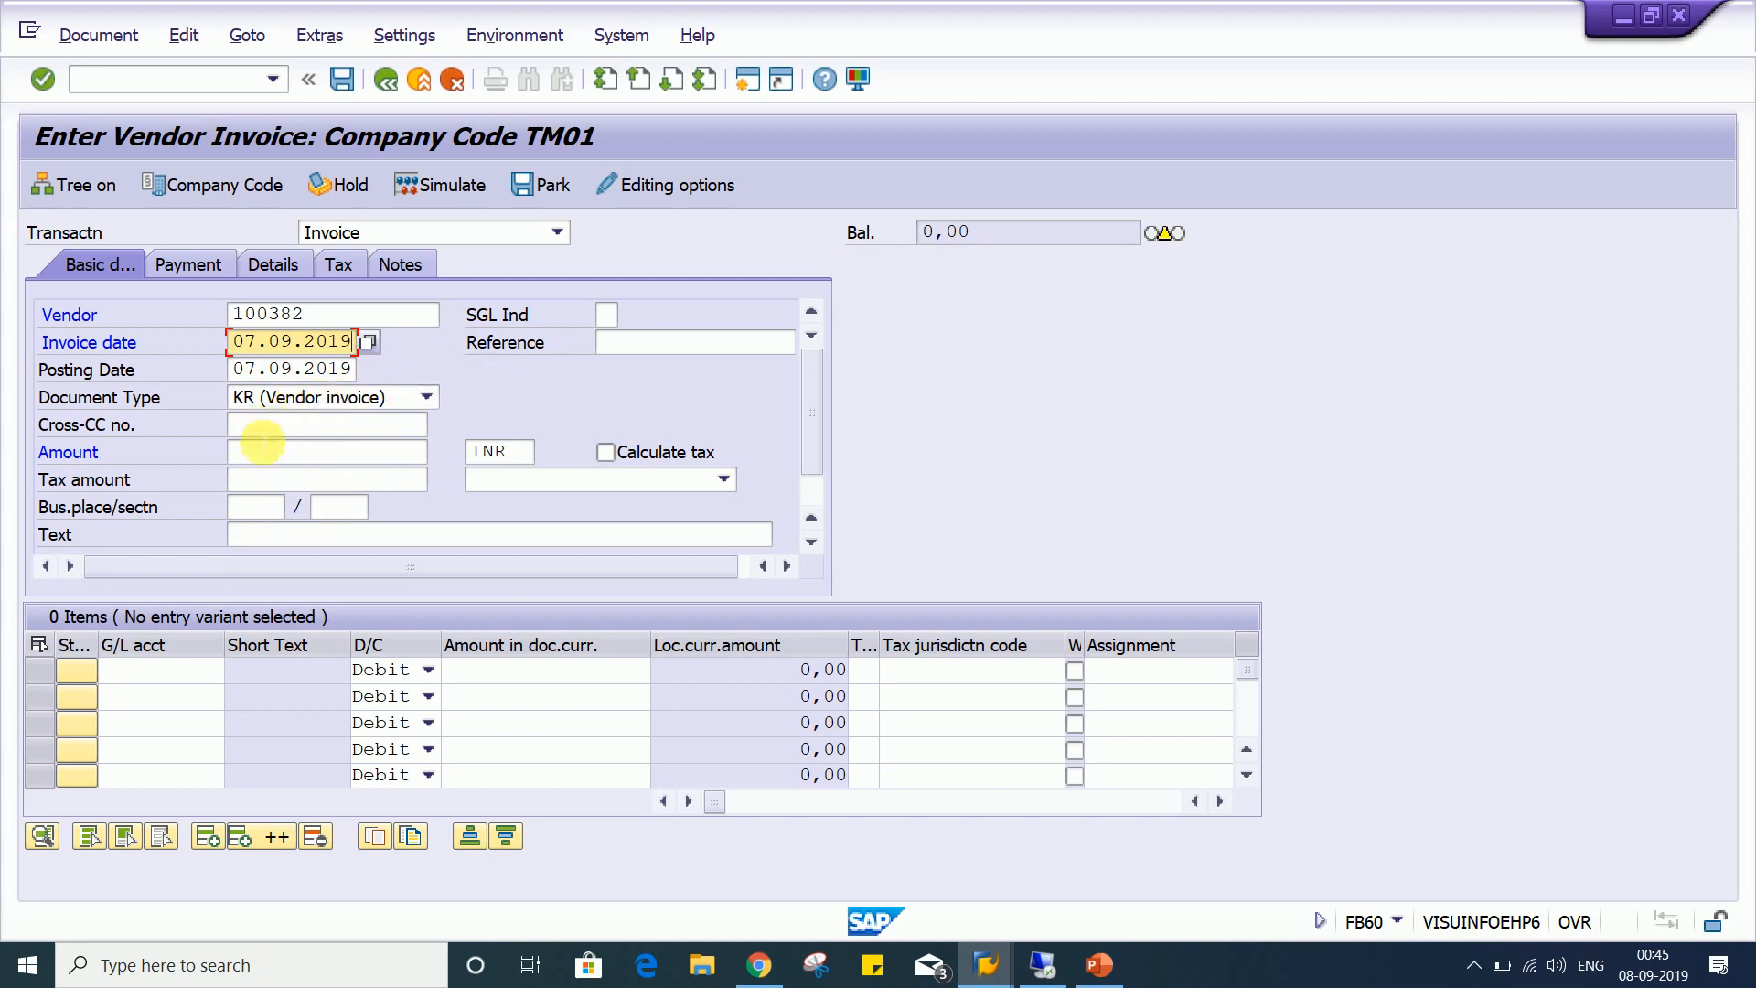
Set the invoice amount to 1000 with USD as the document currency
{"action": "left_click", "coordinate": [261, 452]}
{"action": "type", "text": "1000"}
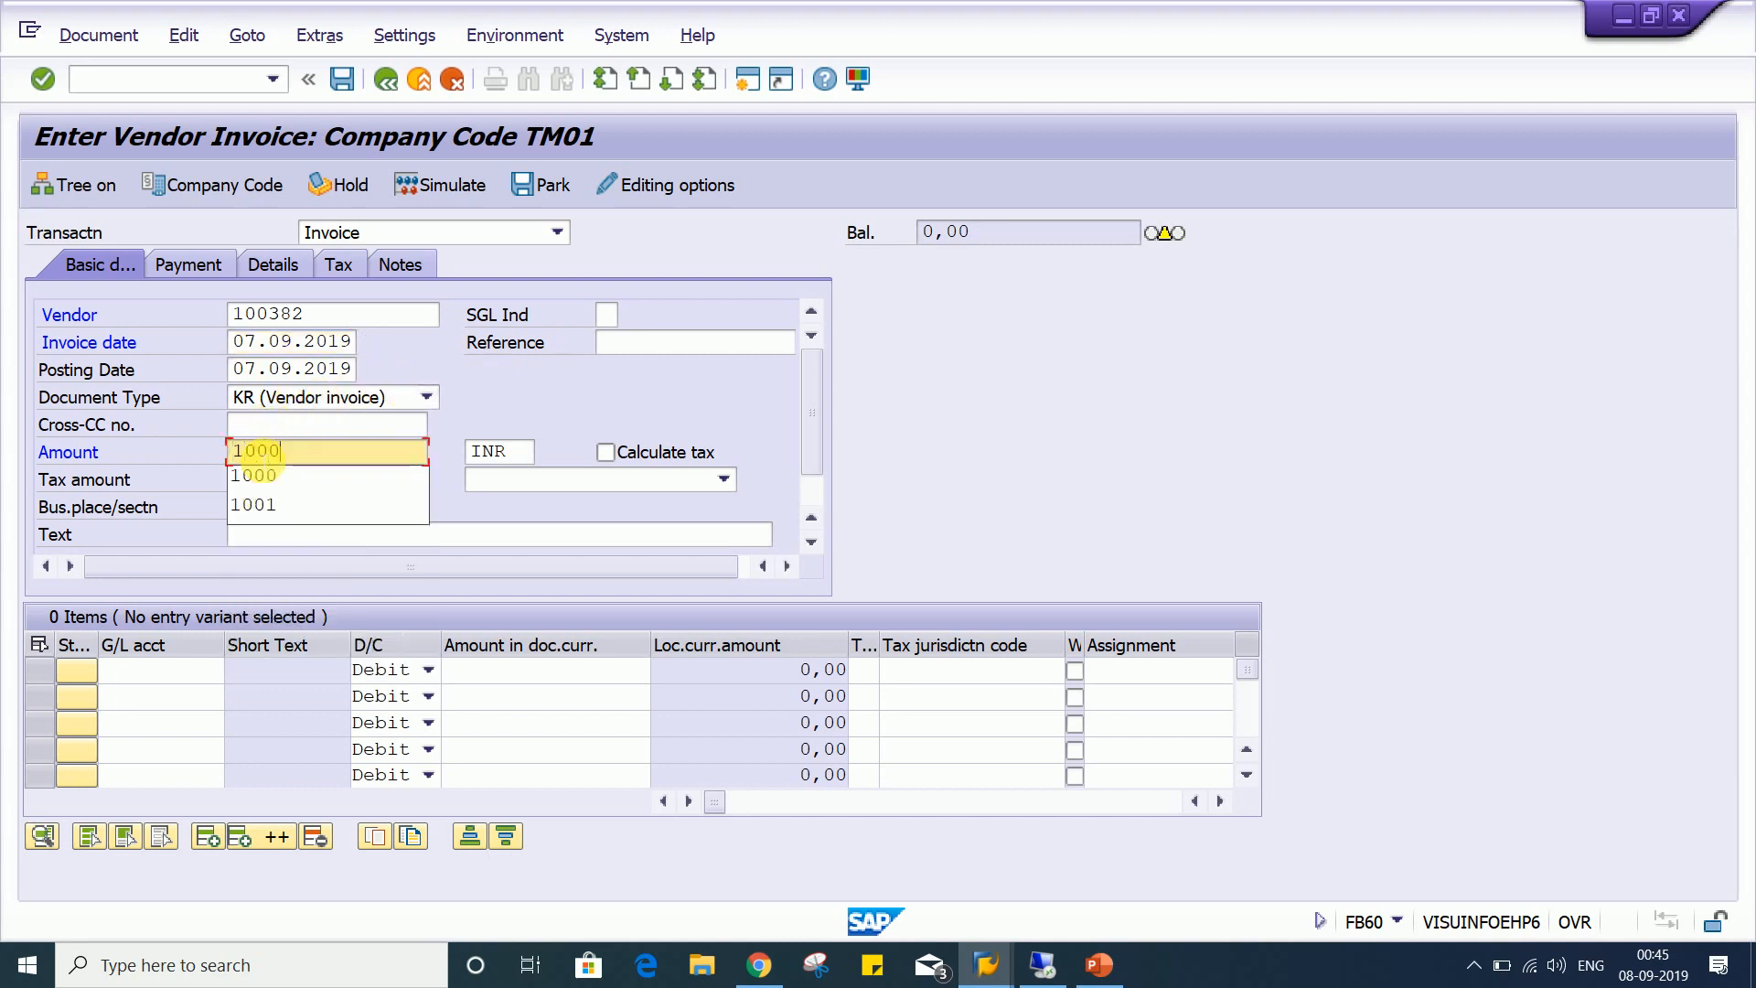
{"action": "key", "text": "Tab"}
{"action": "type", "text": "USD"}
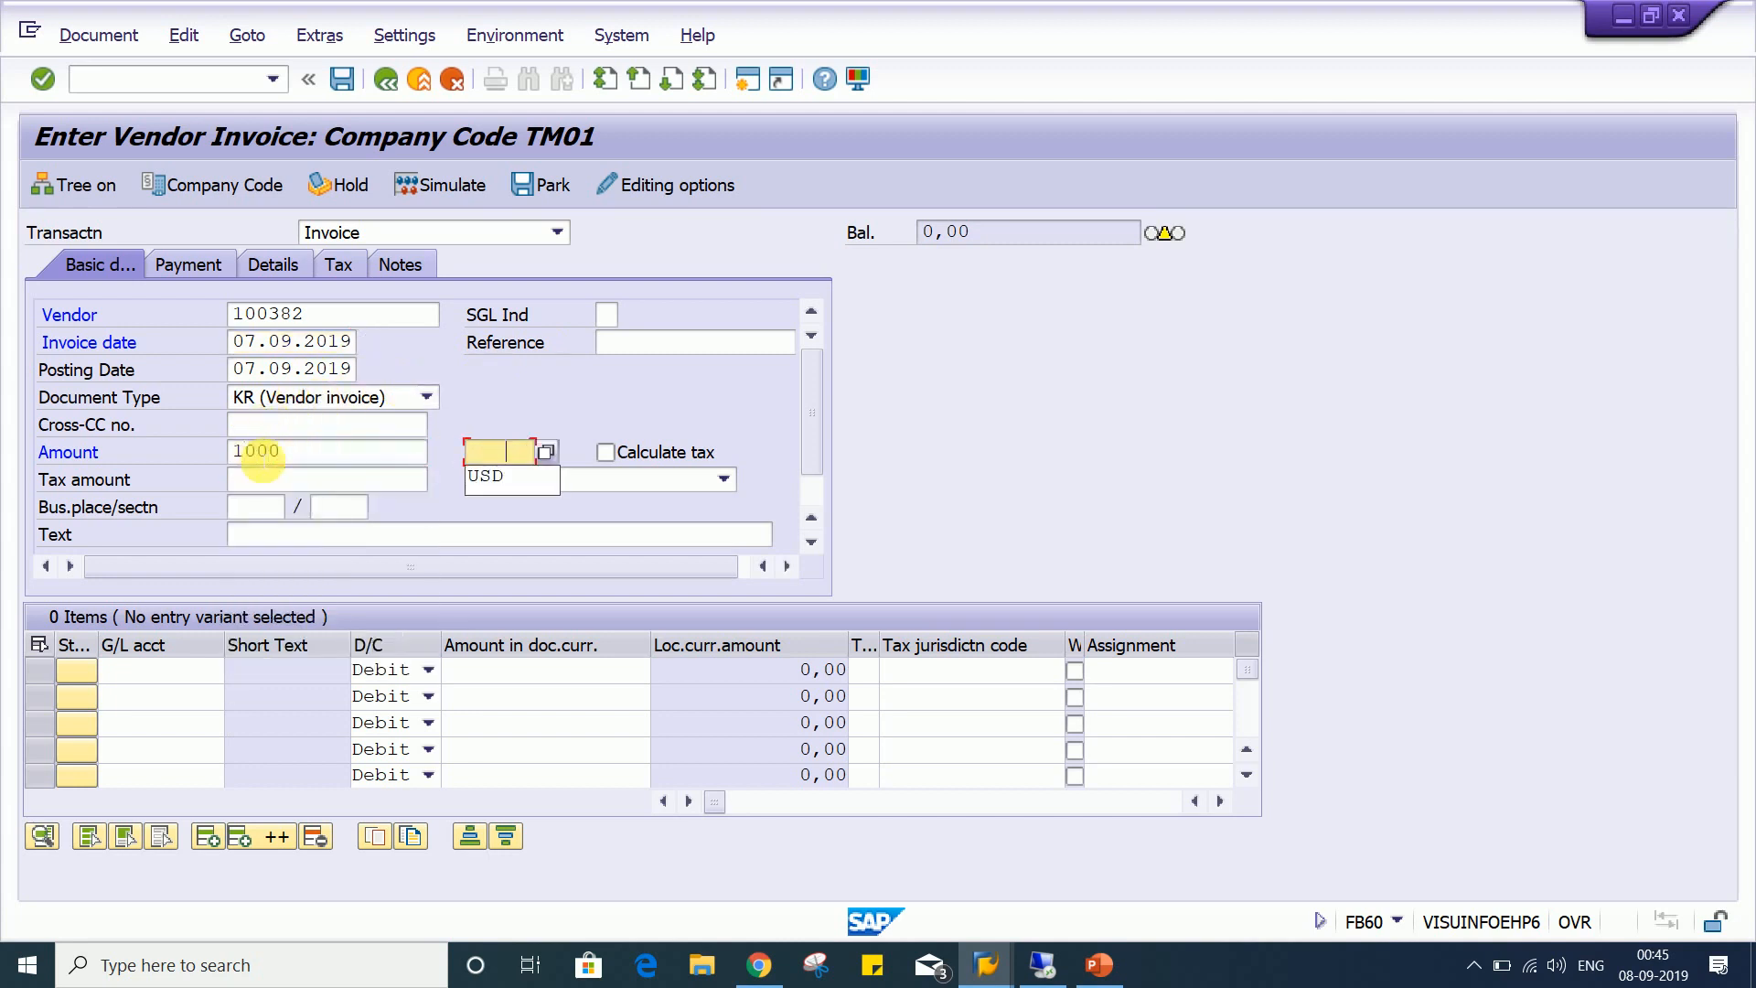
{"action": "key", "text": "Return"}
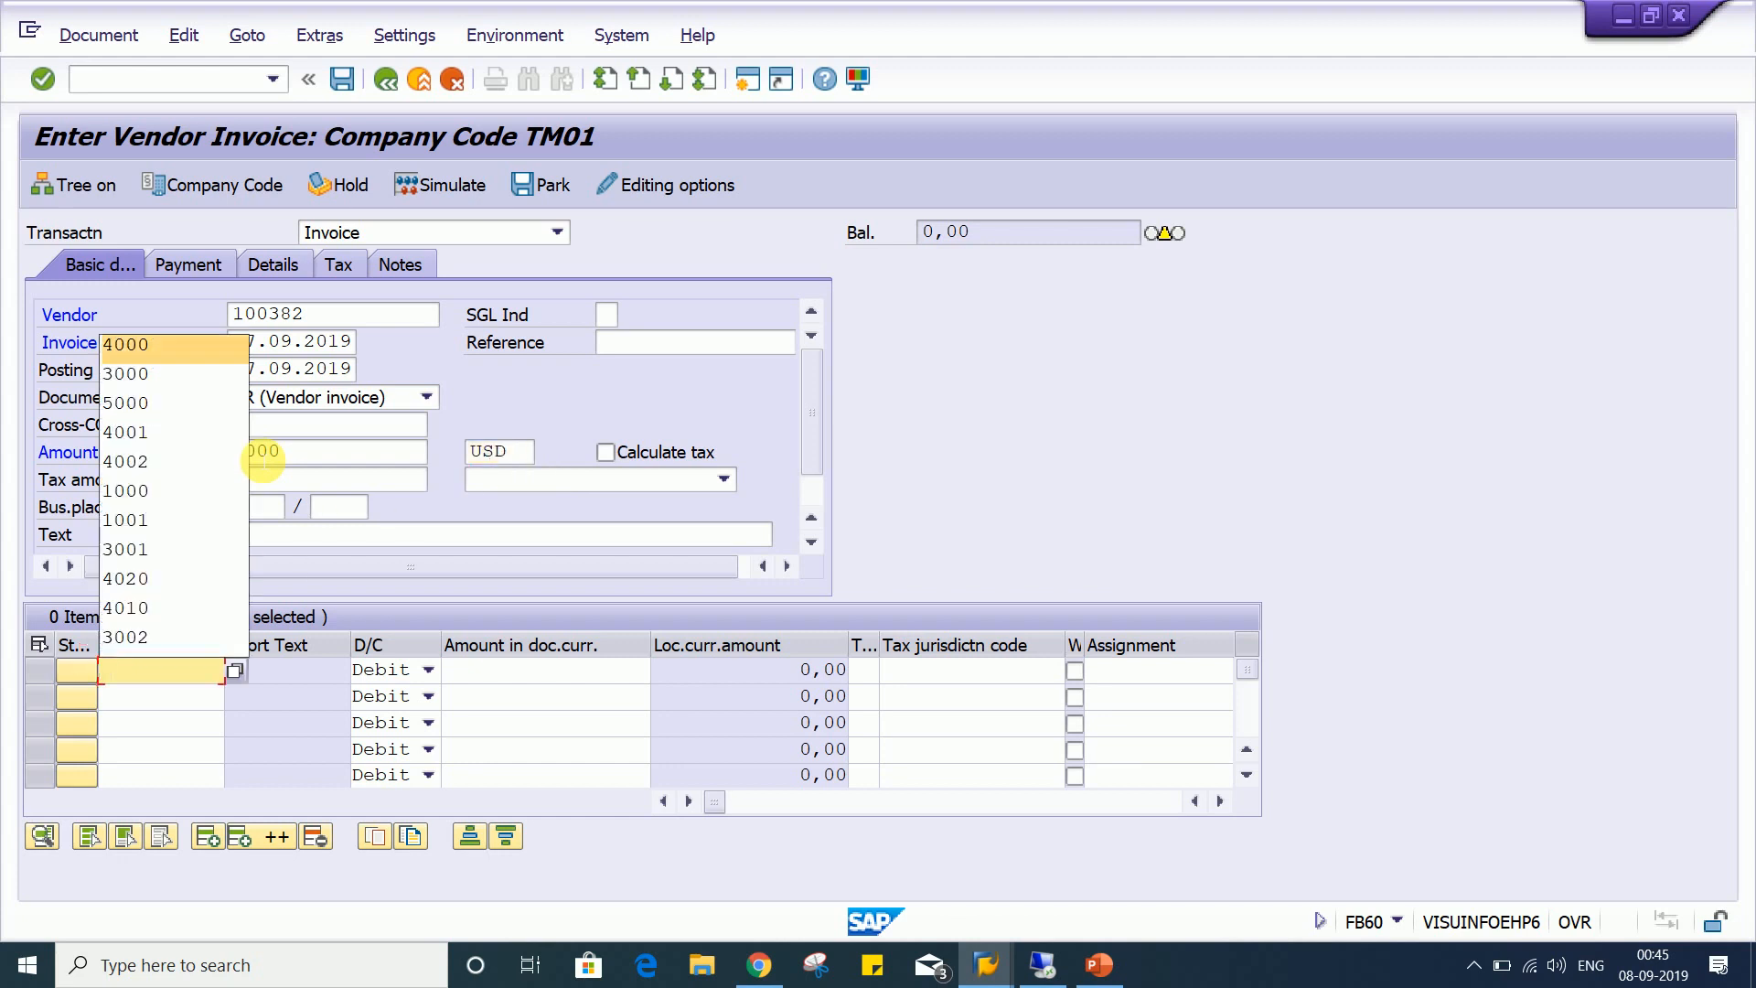
Add a debit line item of 1000 on G/L account 4000 and post the vendor invoice
{"action": "key", "text": "Return"}
{"action": "key", "text": "Tab"}
{"action": "key", "text": "Tab"}
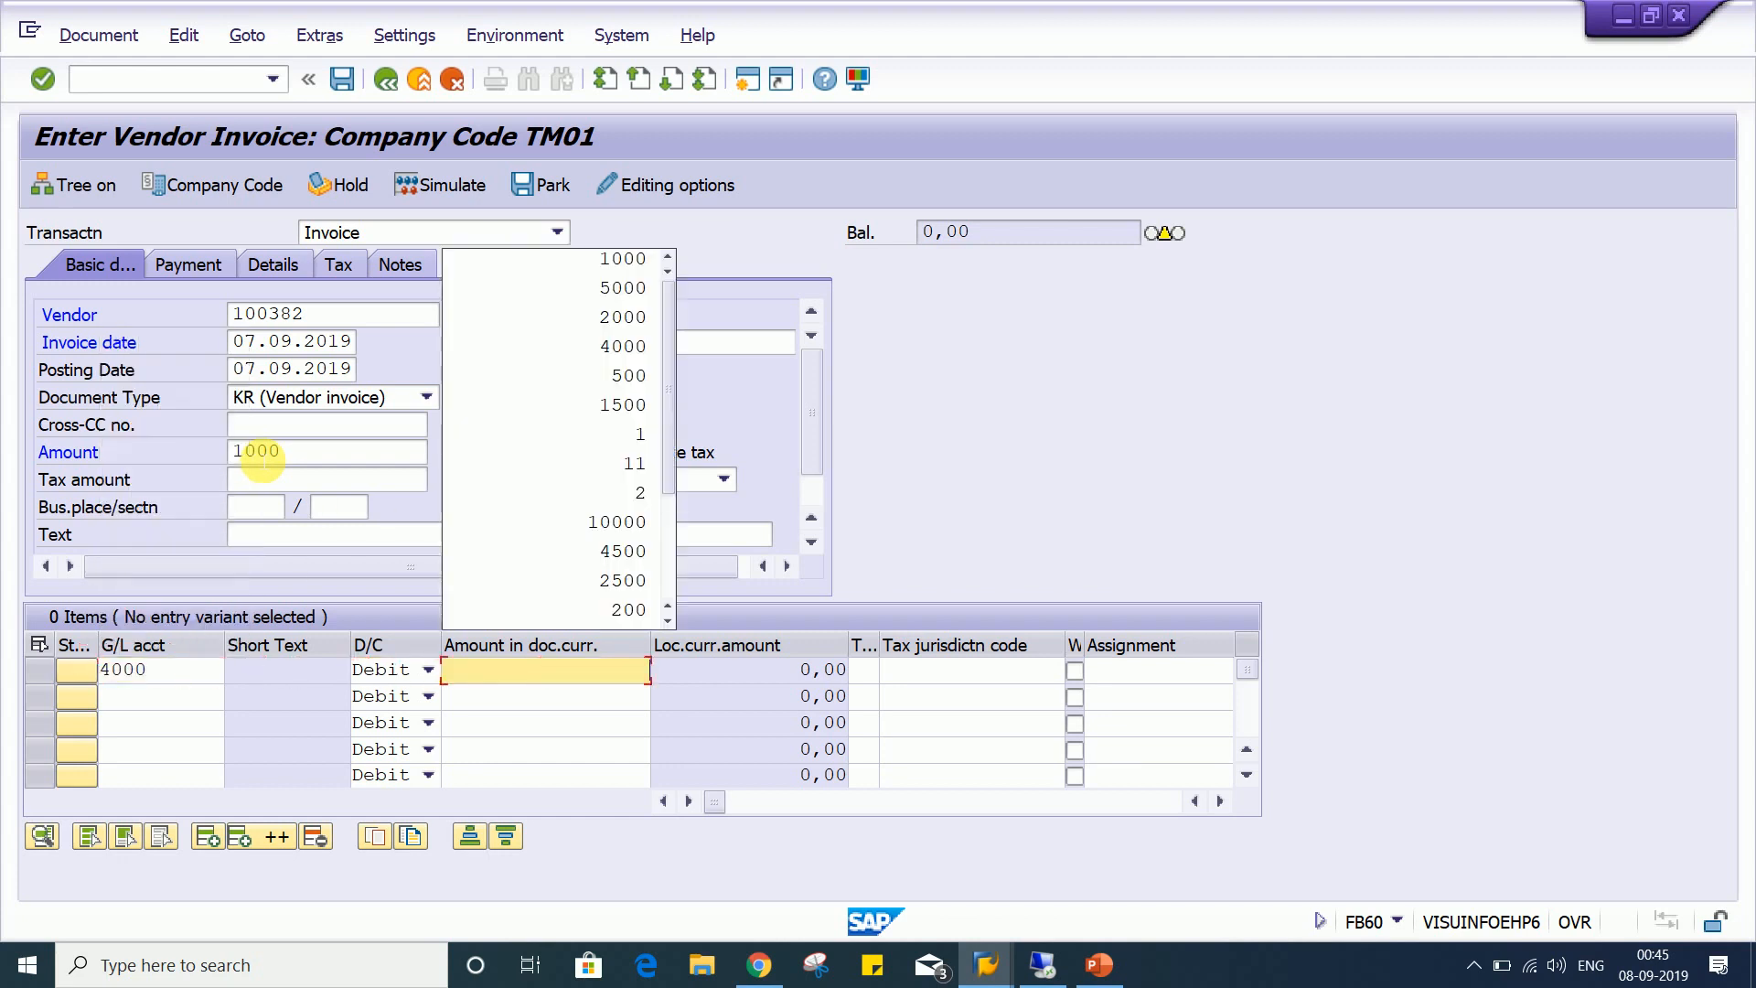
{"action": "key", "text": "Down"}
{"action": "key", "text": "Return"}
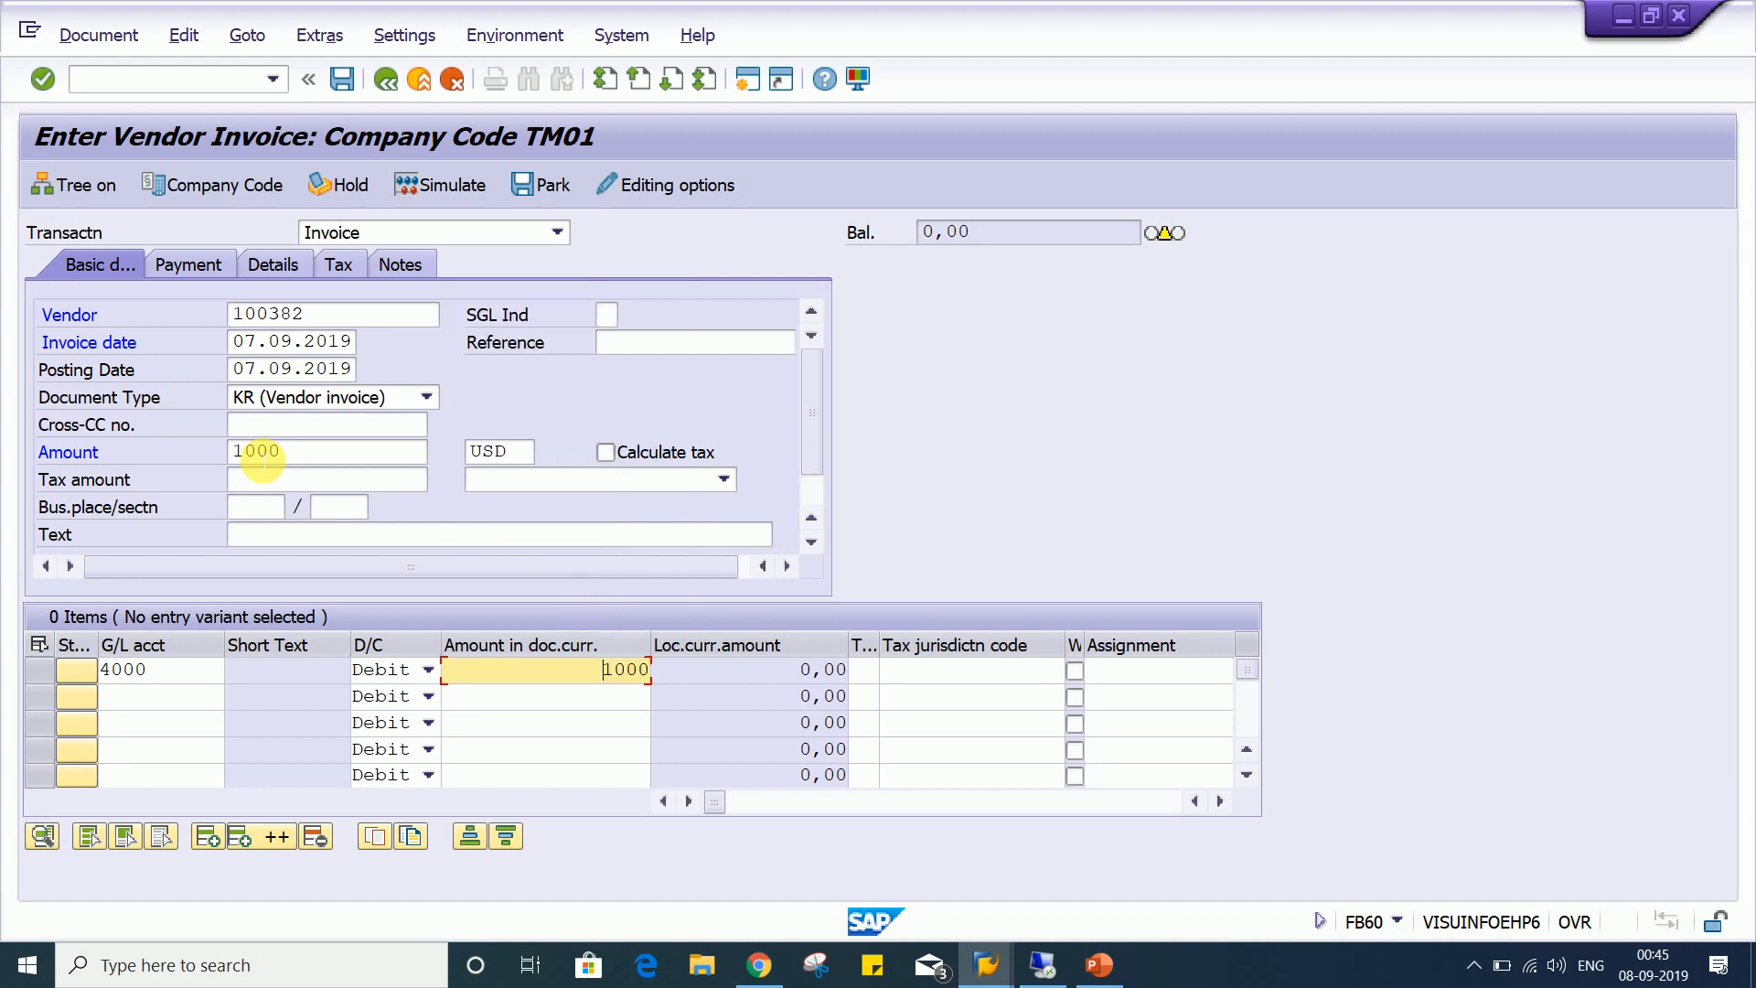
{"action": "key", "text": "Return"}
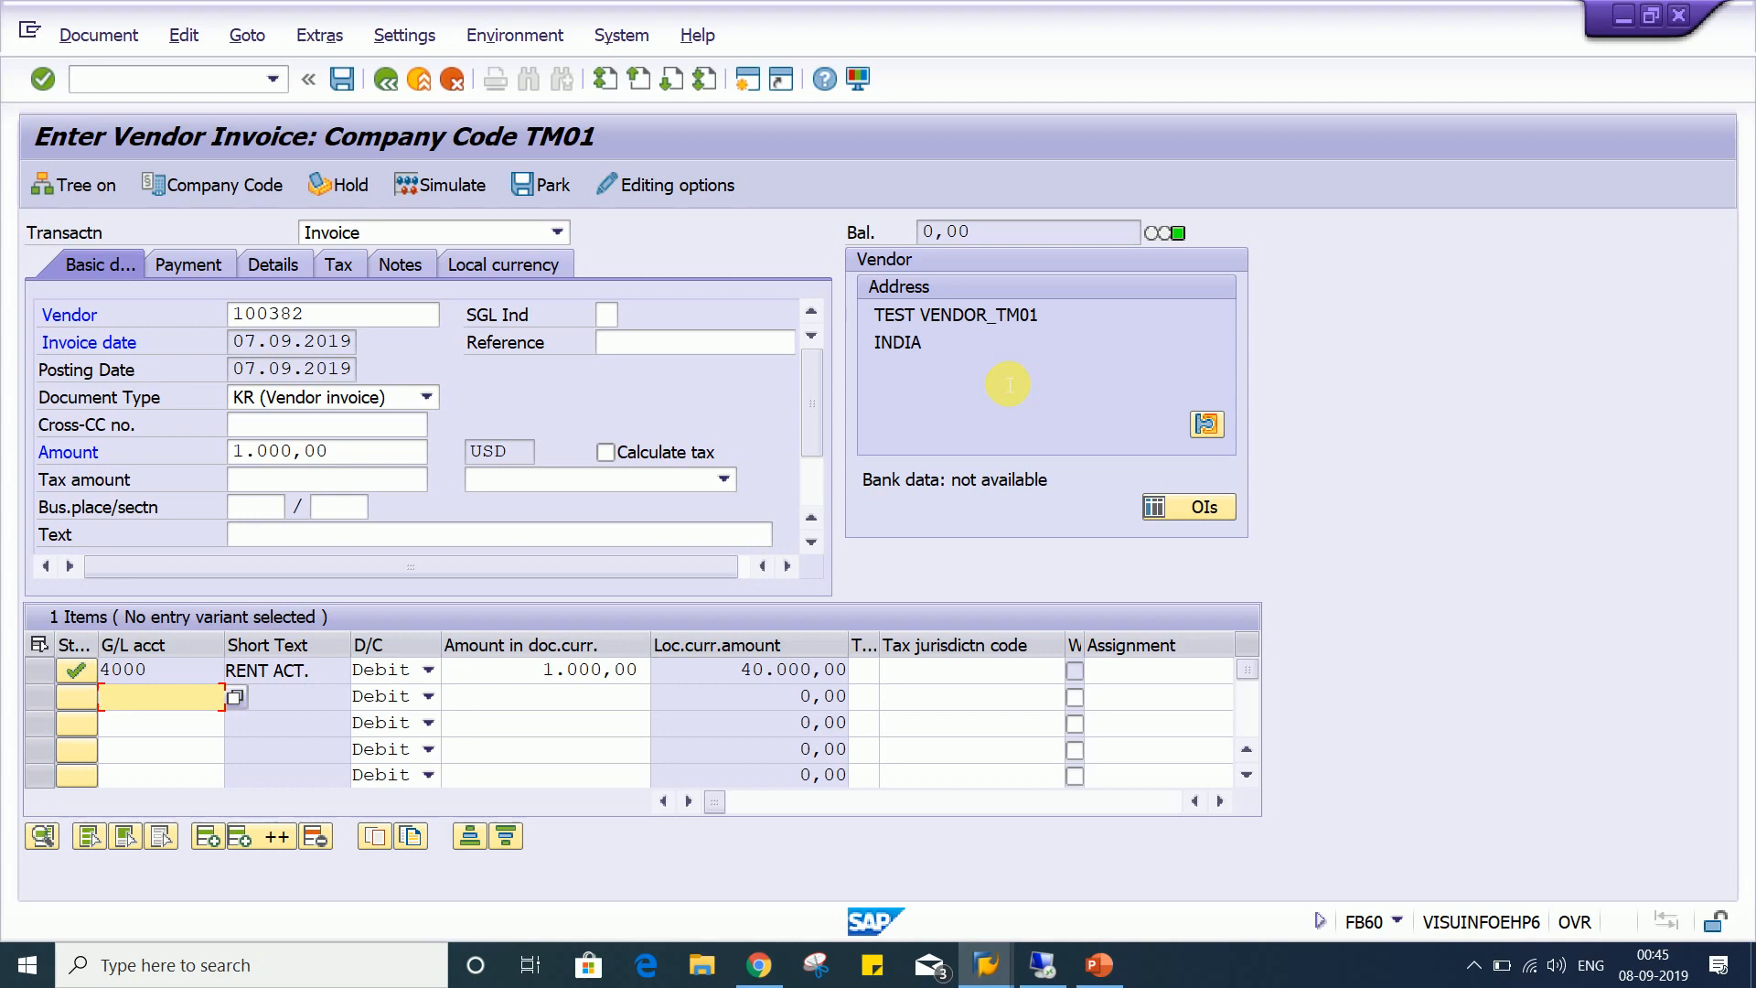
{"action": "left_click", "coordinate": [348, 83]}
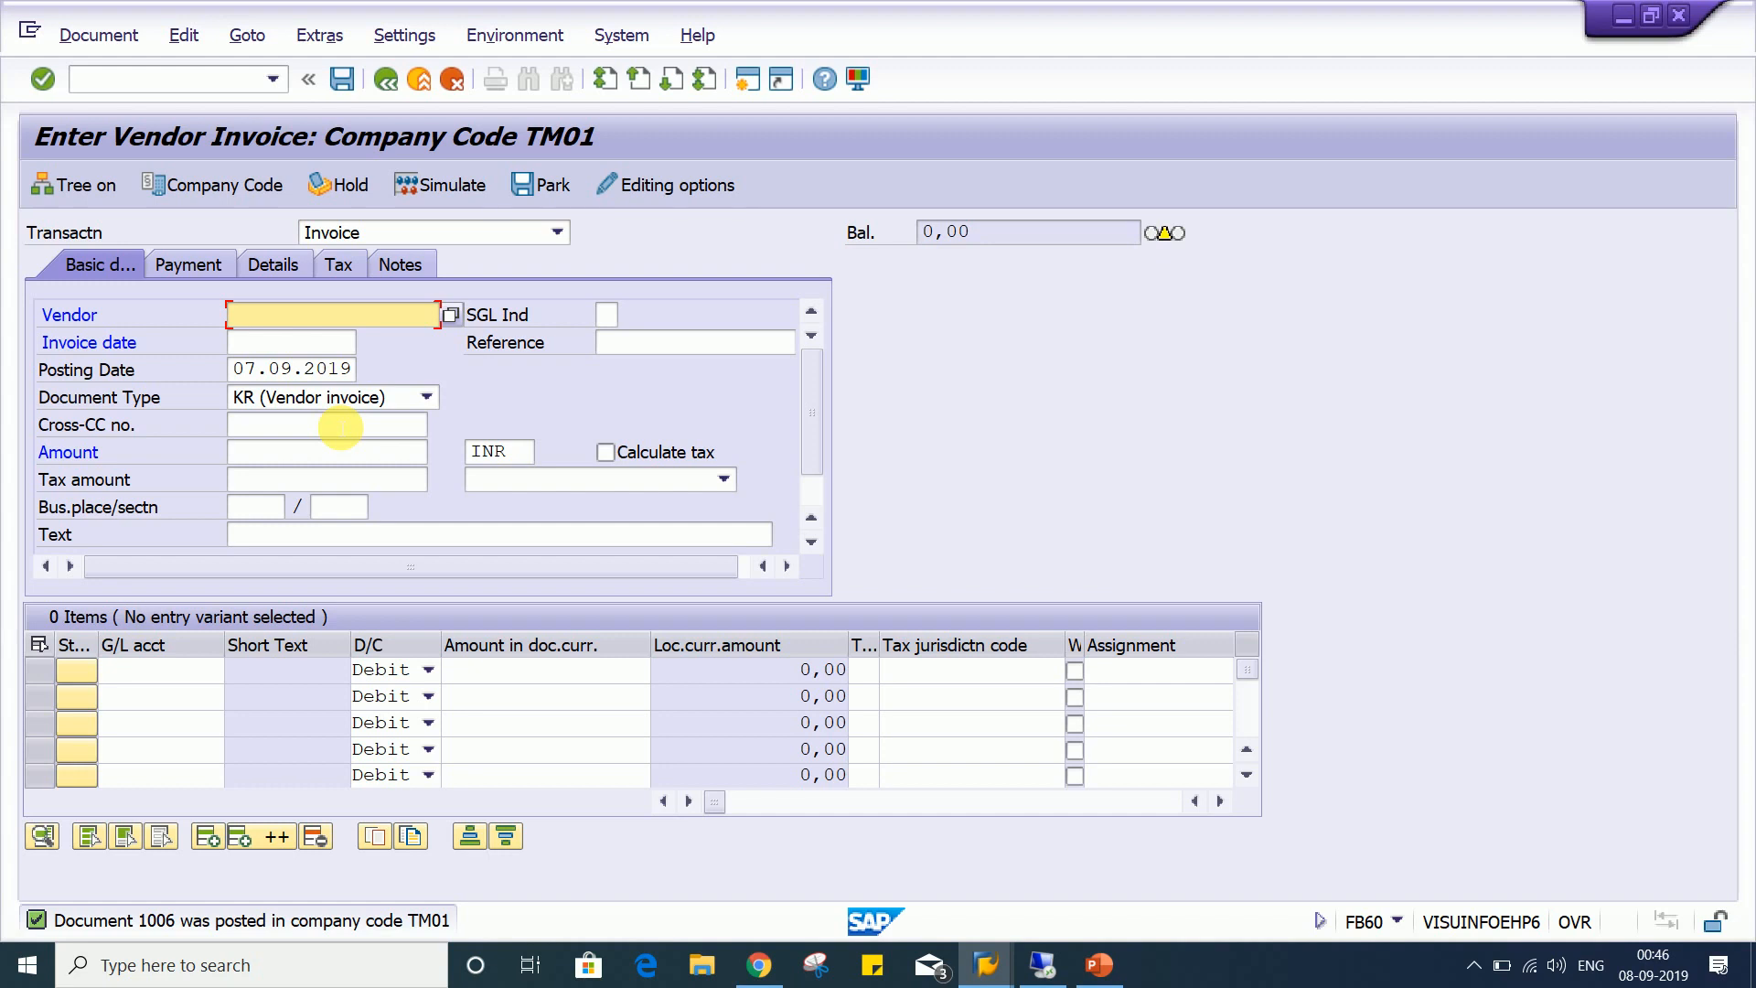
Enable "Documents only in local currency" in the editing options, save the options and return to the invoice entry
{"action": "left_click", "coordinate": [704, 186]}
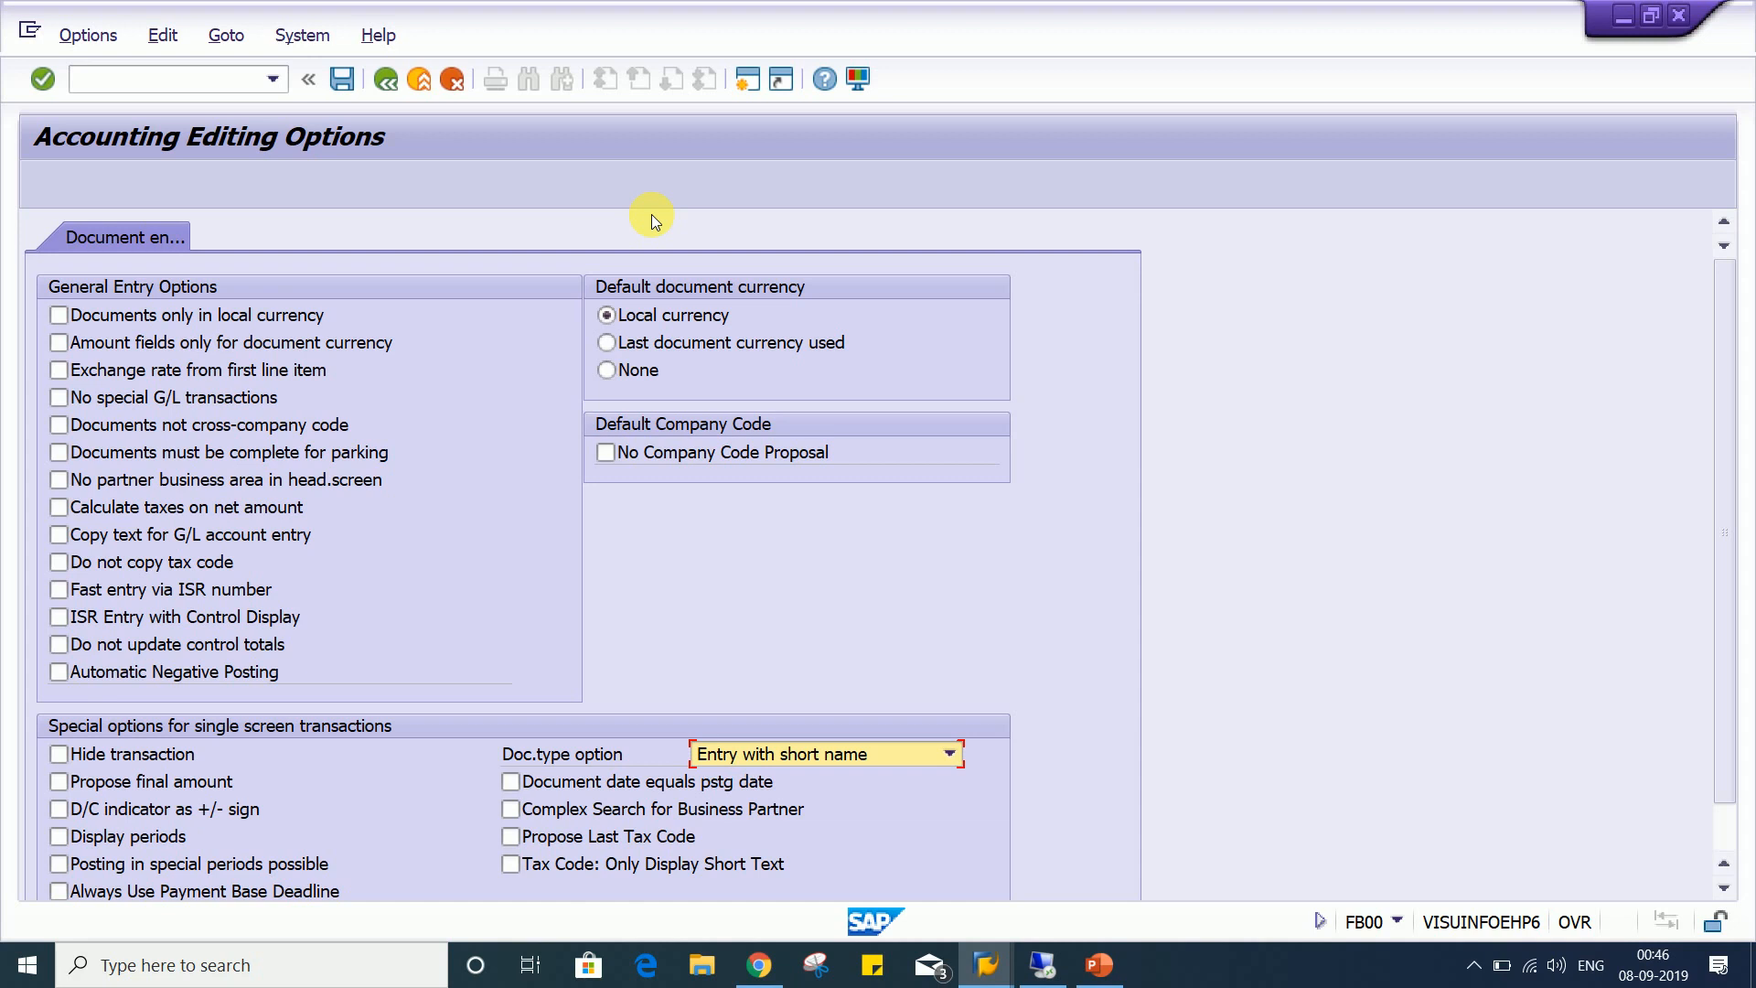
{"action": "left_click", "coordinate": [84, 322]}
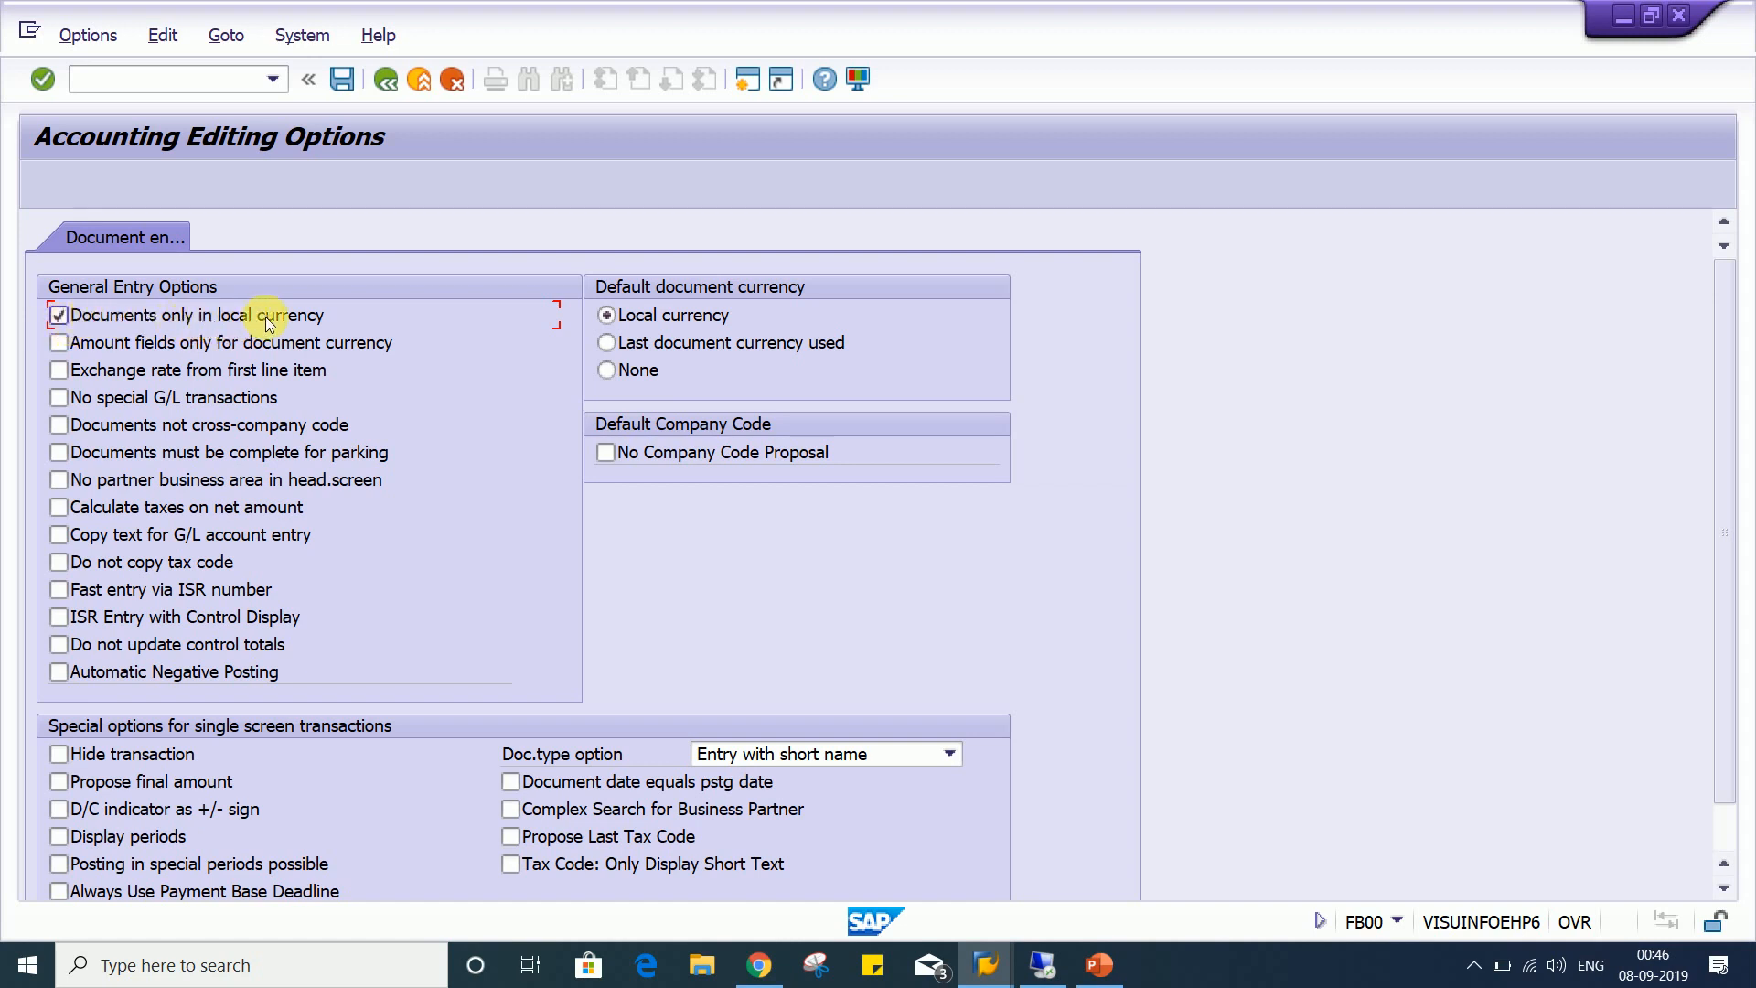
{"action": "left_click", "coordinate": [344, 81]}
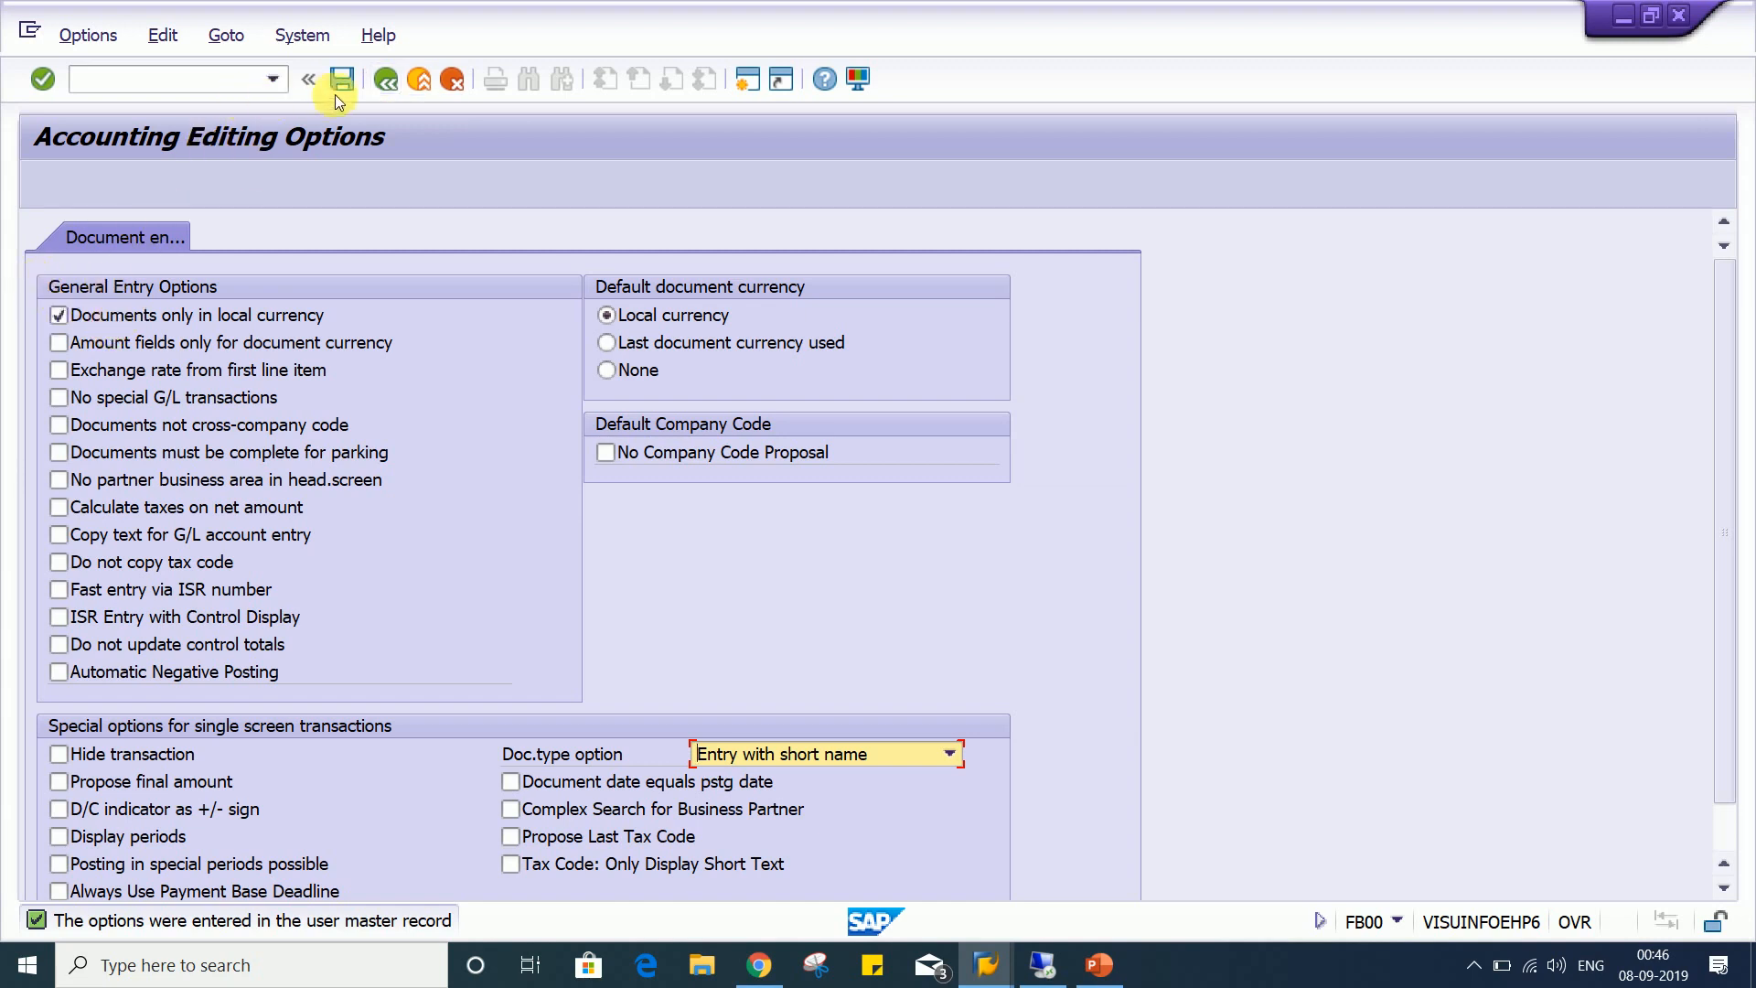
{"action": "left_click", "coordinate": [387, 83]}
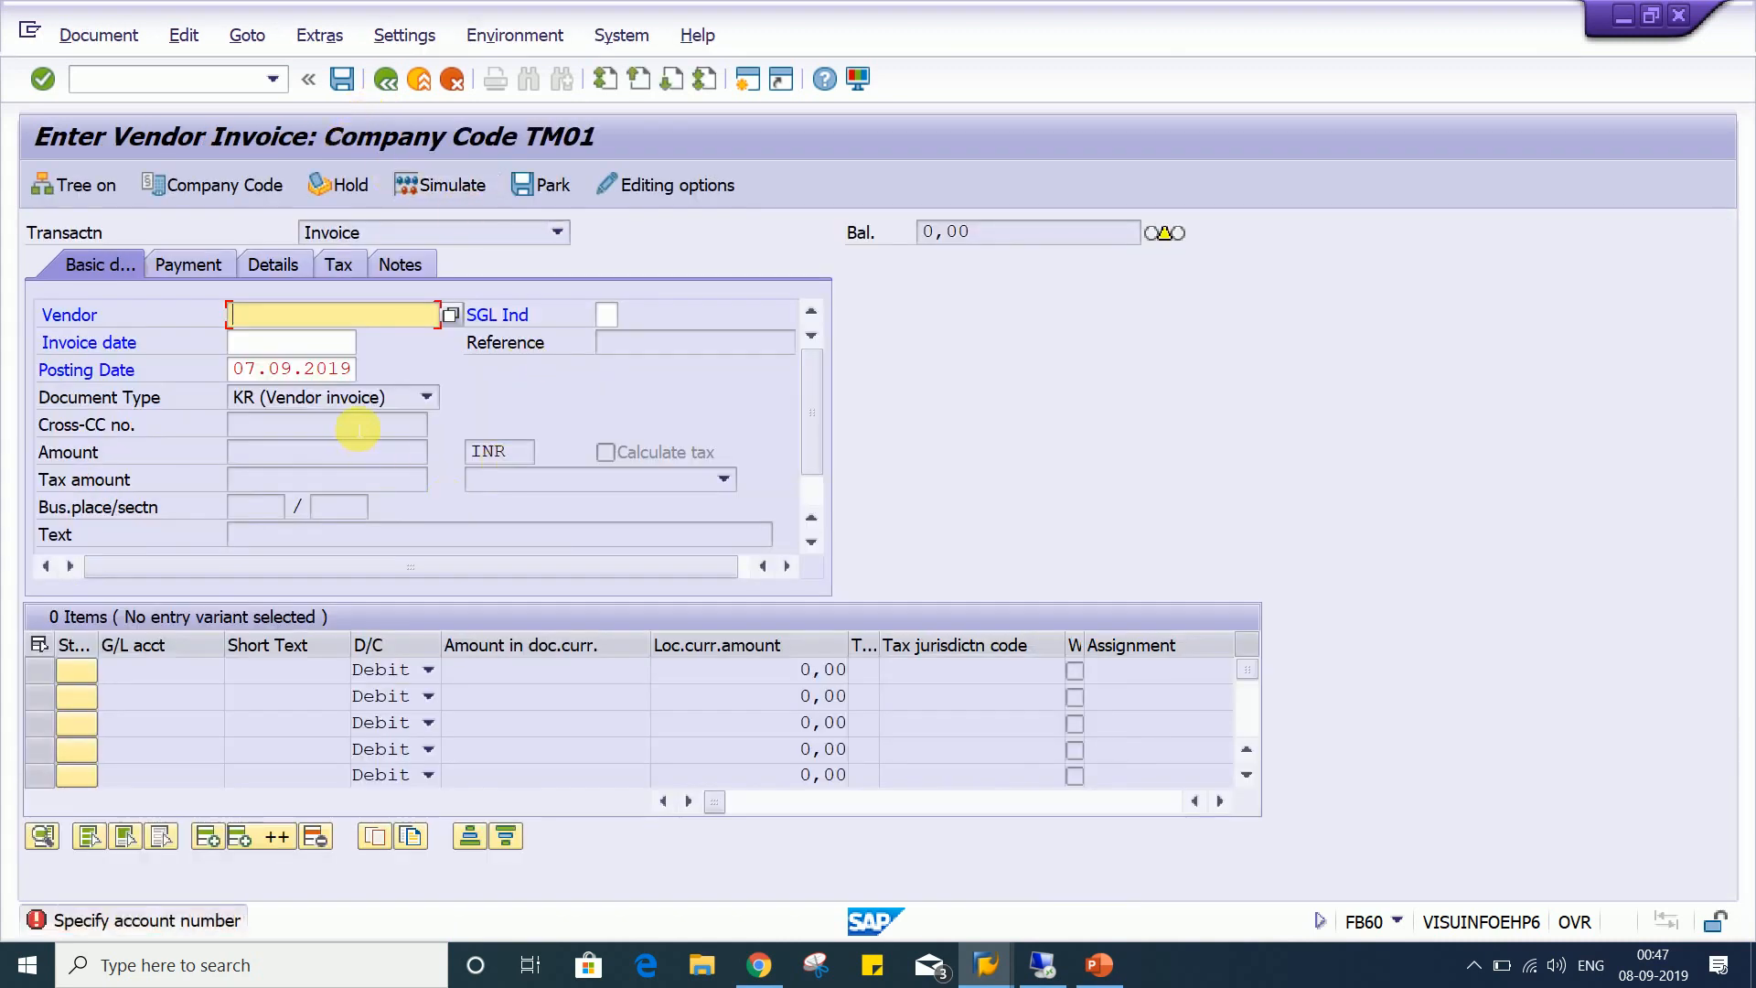
Restart the vendor invoice entry by running /nFB60
{"action": "left_click", "coordinate": [273, 84]}
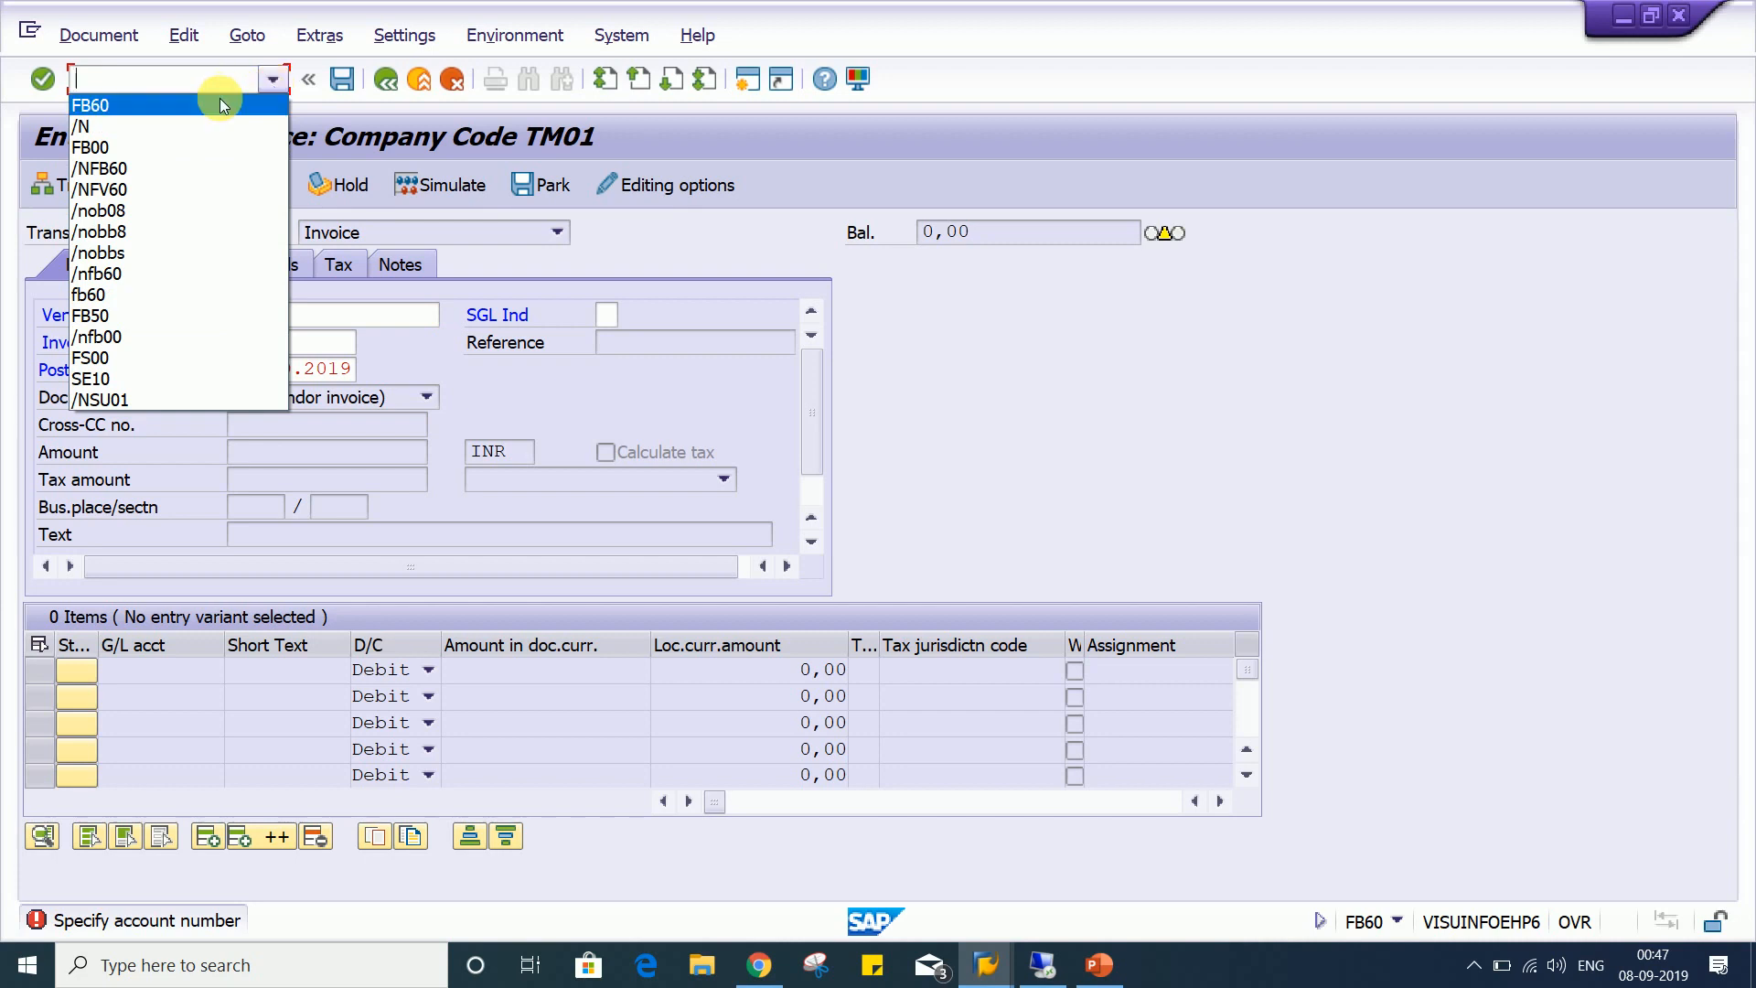
{"action": "left_click", "coordinate": [220, 99]}
{"action": "key", "text": "Home"}
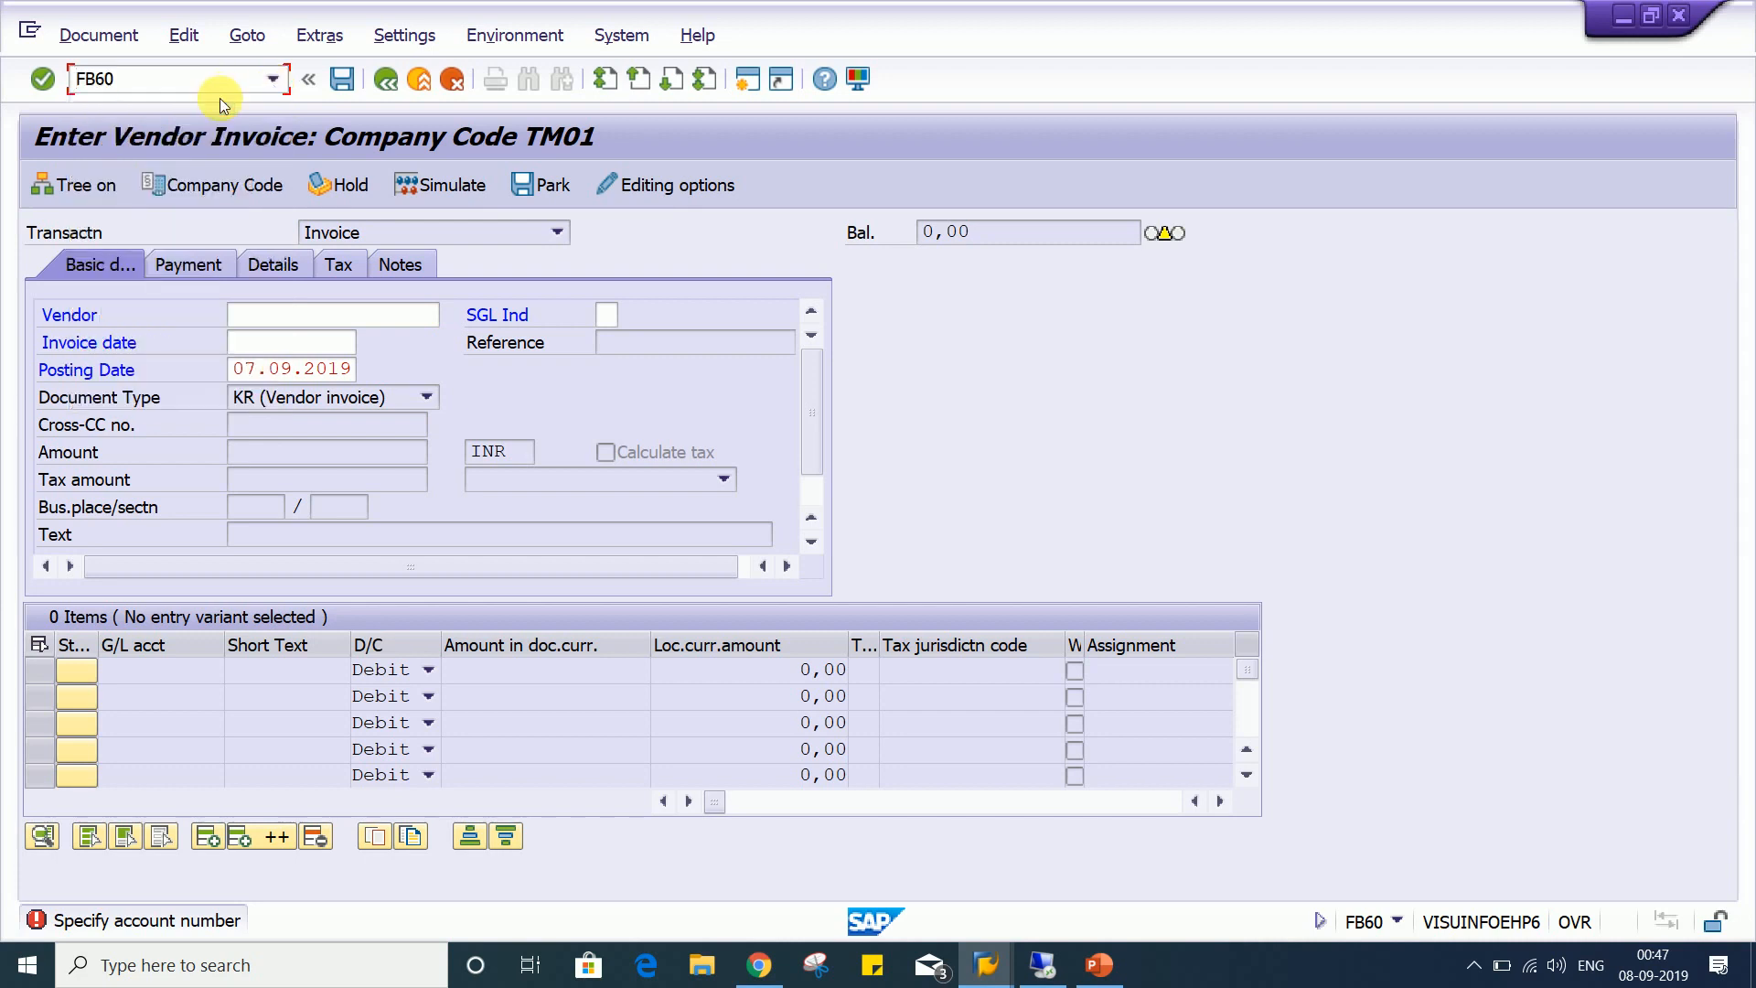
{"action": "type", "text": "/n"}
{"action": "key", "text": "Return"}
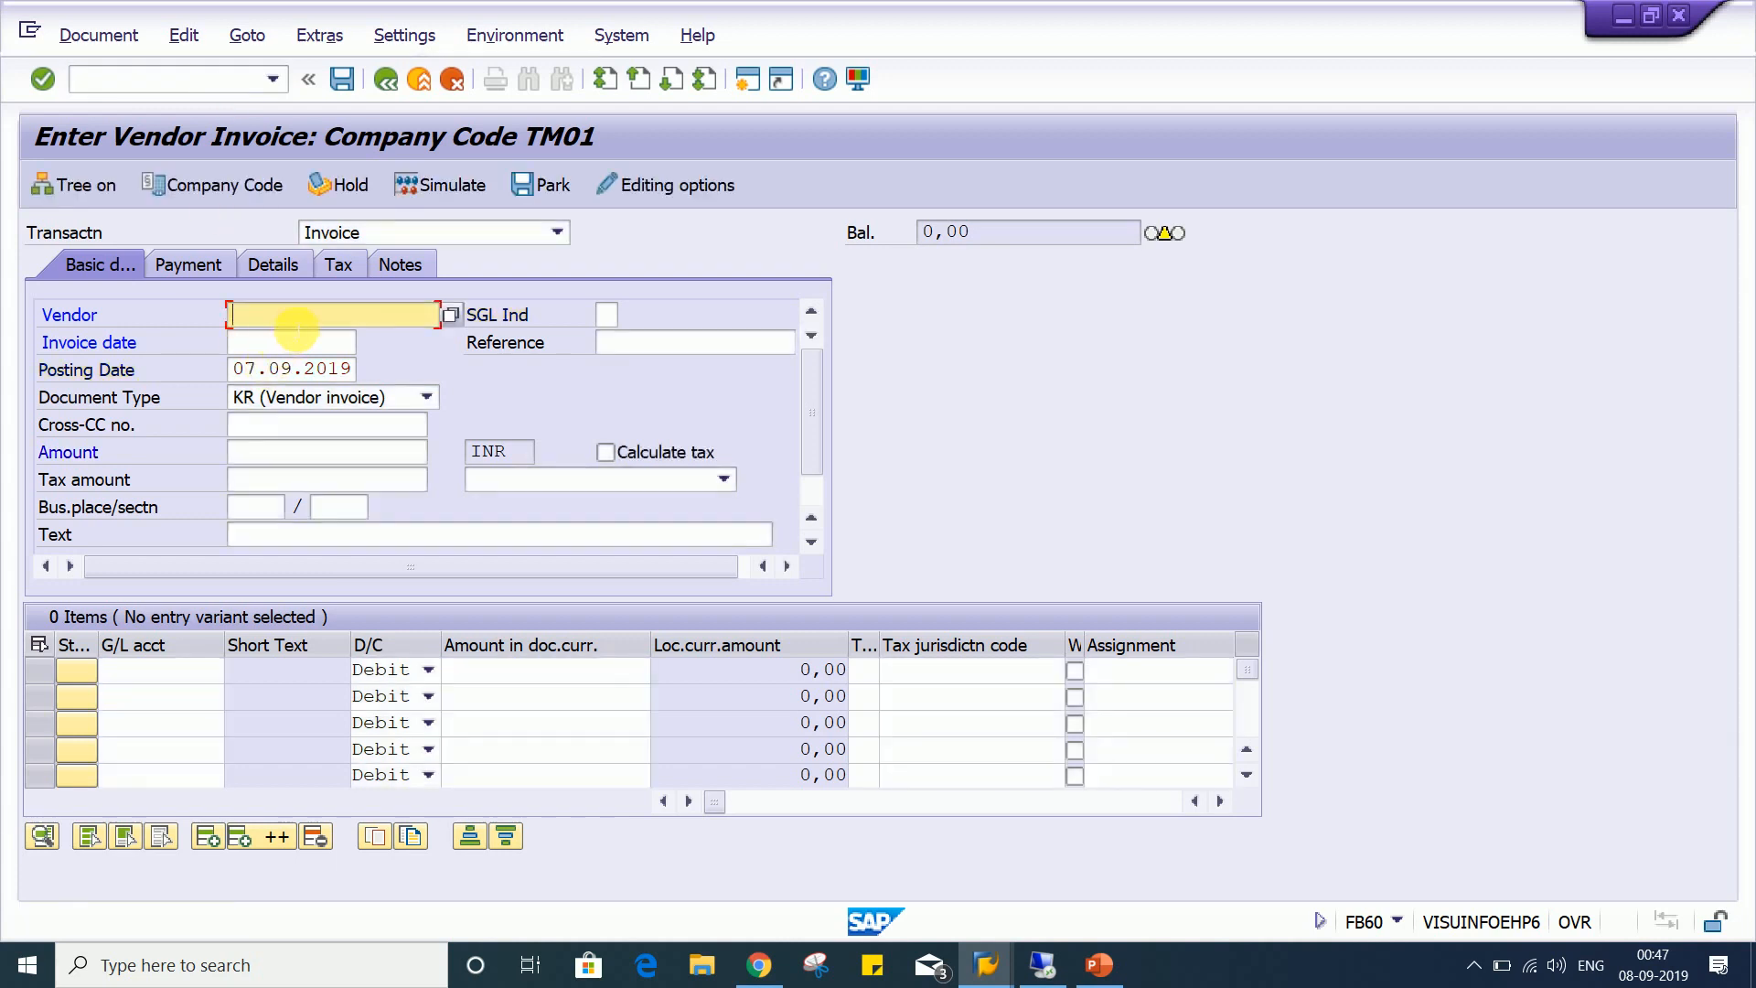
Enter the same vendor number on the new invoice and set its invoice date to 07.09.2019
{"action": "left_click", "coordinate": [297, 327]}
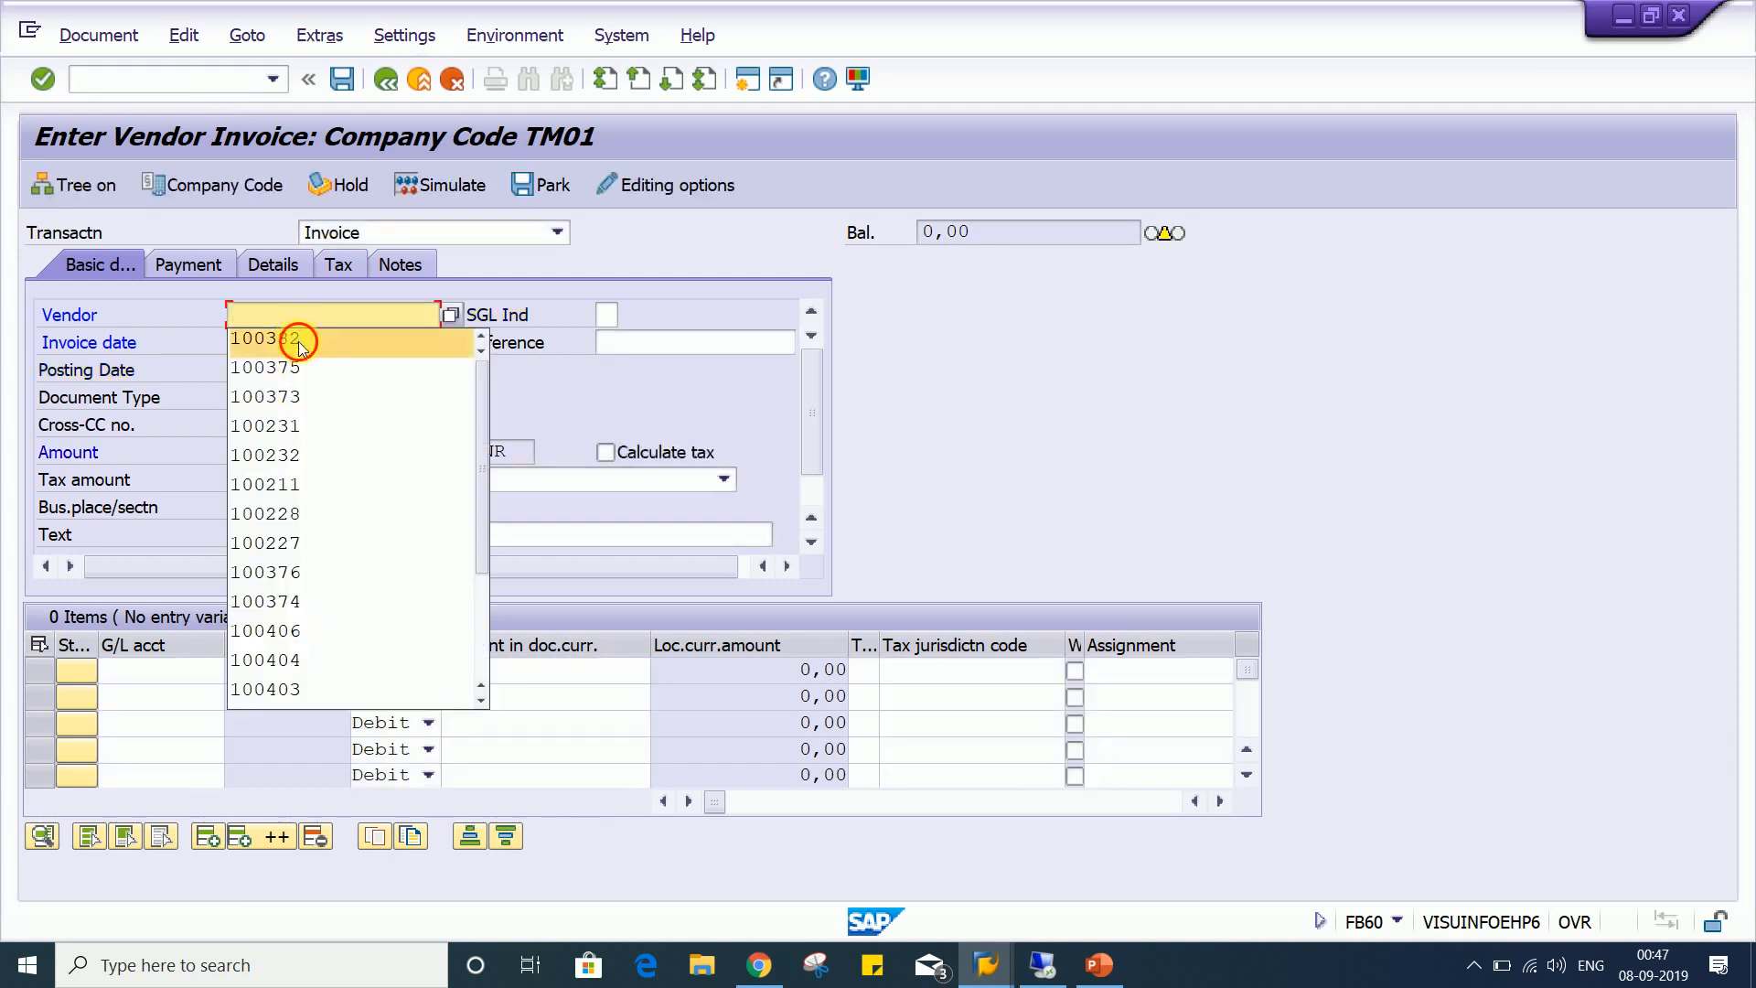
{"action": "left_click", "coordinate": [297, 342]}
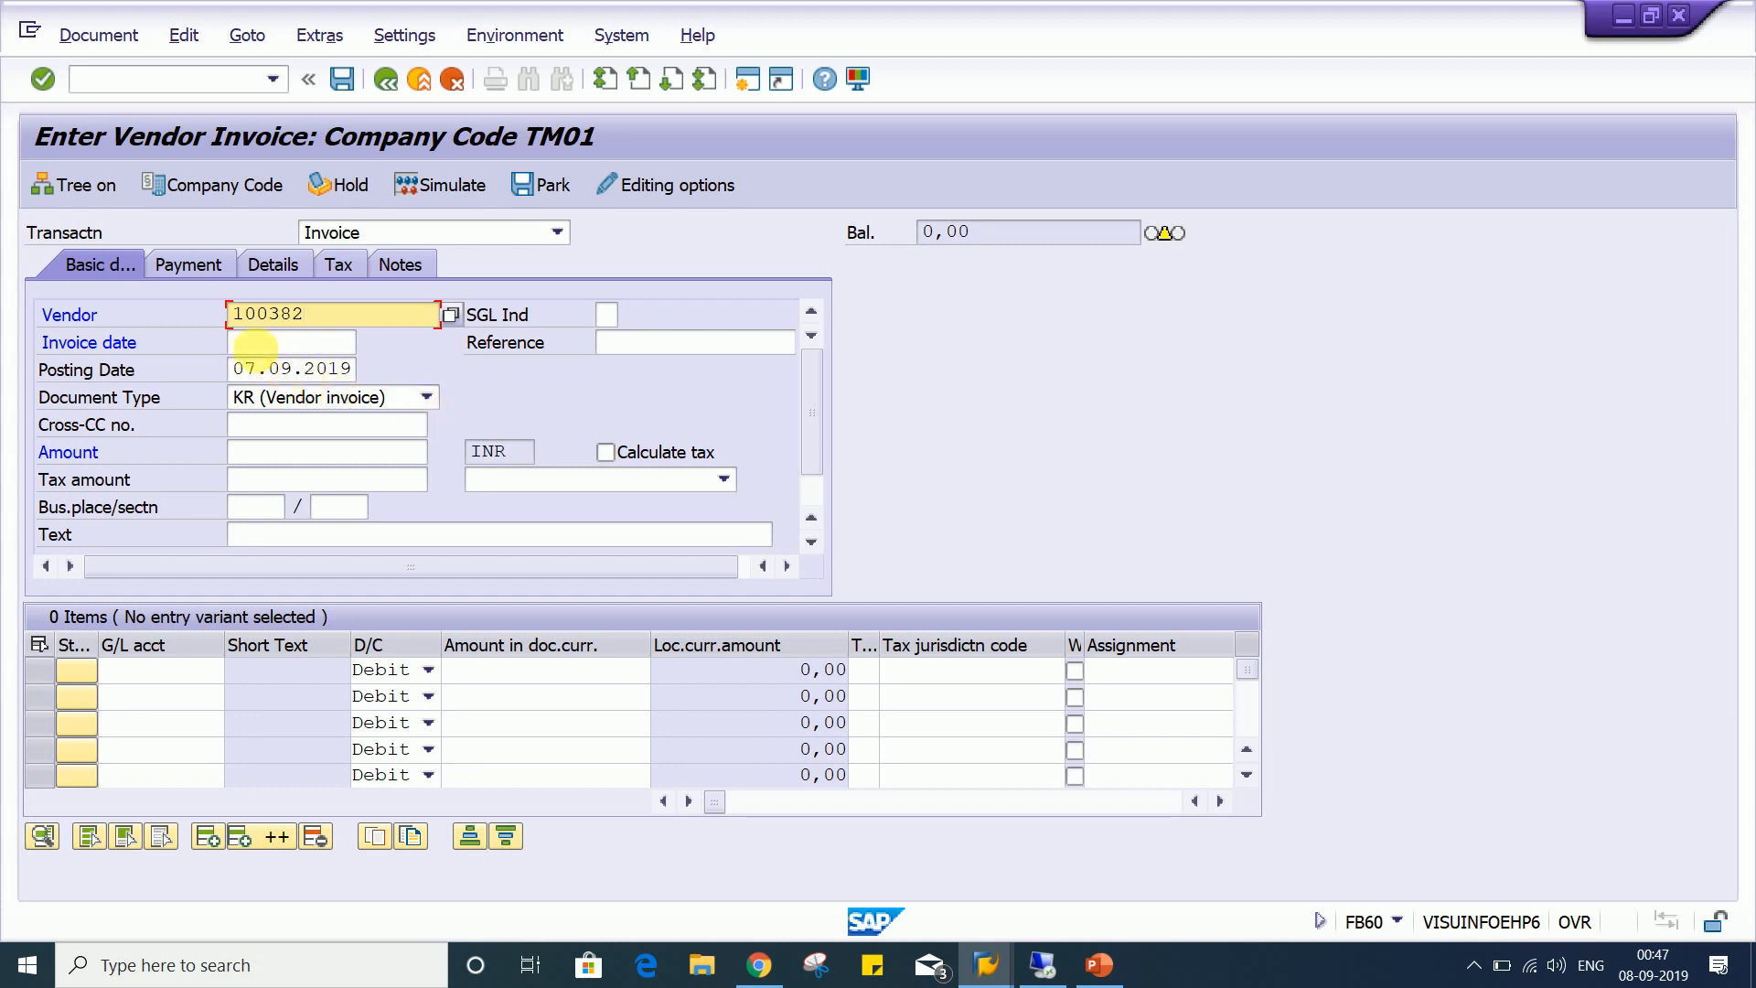
{"action": "left_click", "coordinate": [261, 344]}
{"action": "left_click", "coordinate": [262, 346]}
{"action": "left_click", "coordinate": [286, 367]}
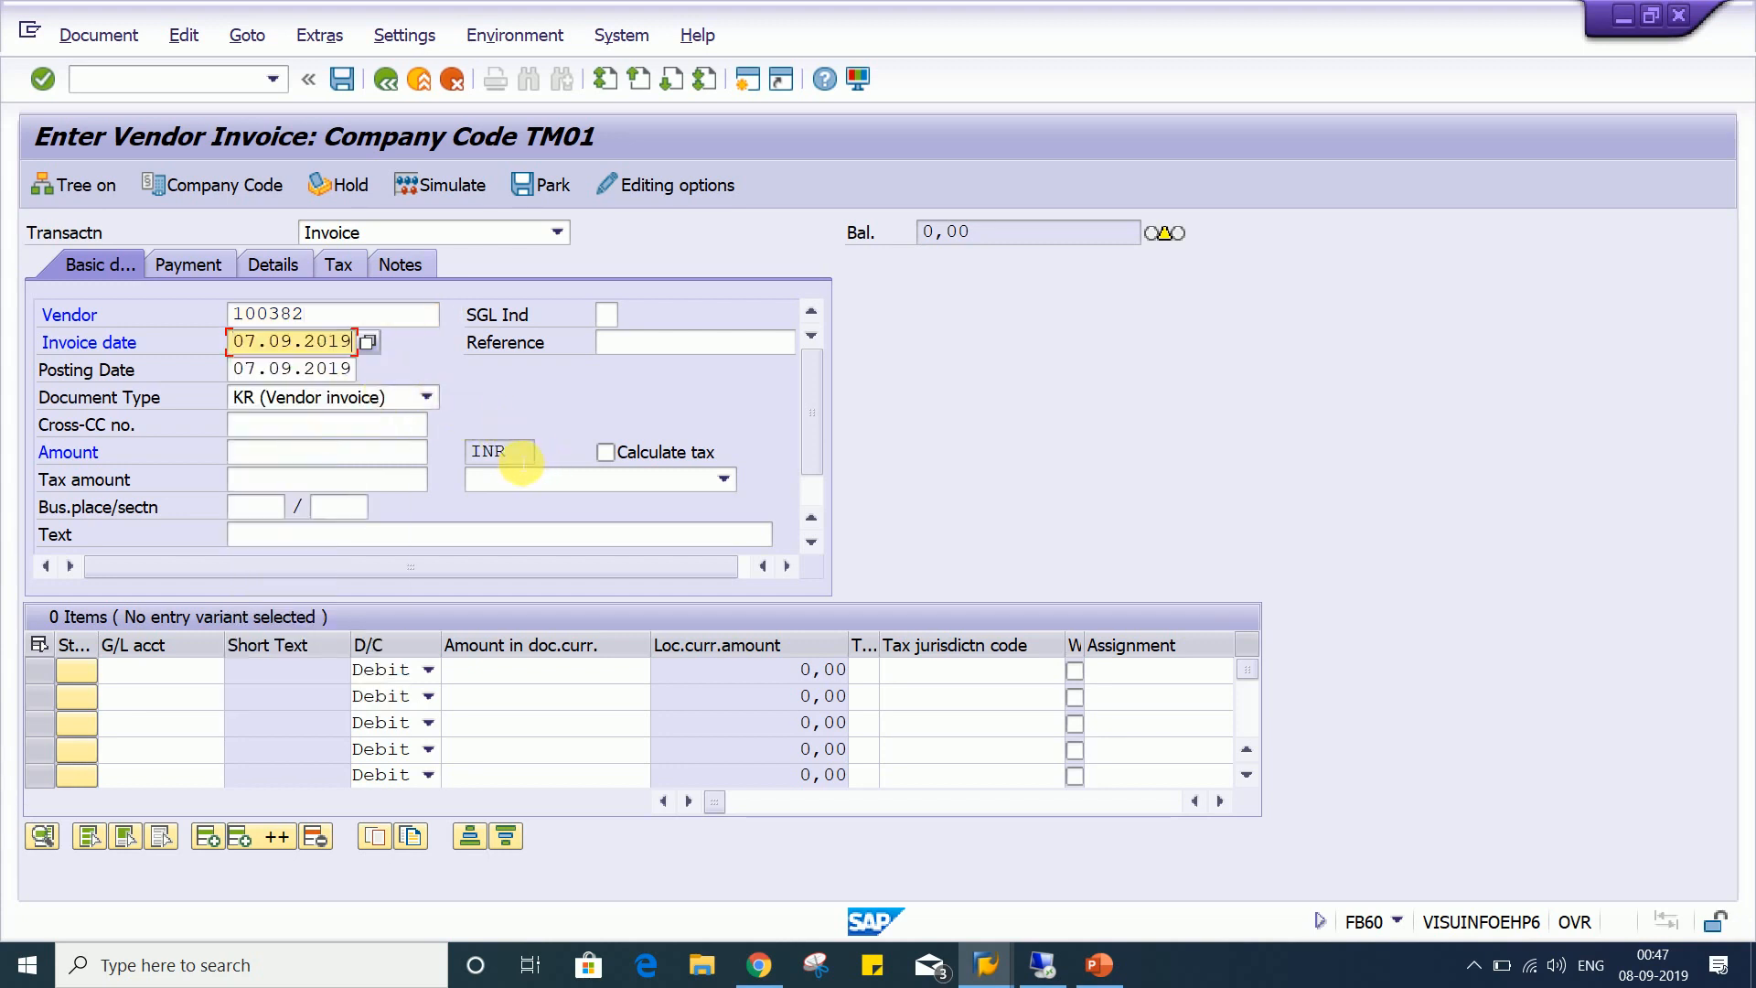
Try to edit the document currency of the new vendor invoice
{"action": "left_click", "coordinate": [512, 453]}
{"action": "double_click", "coordinate": [514, 451]}
{"action": "left_click", "coordinate": [512, 452]}
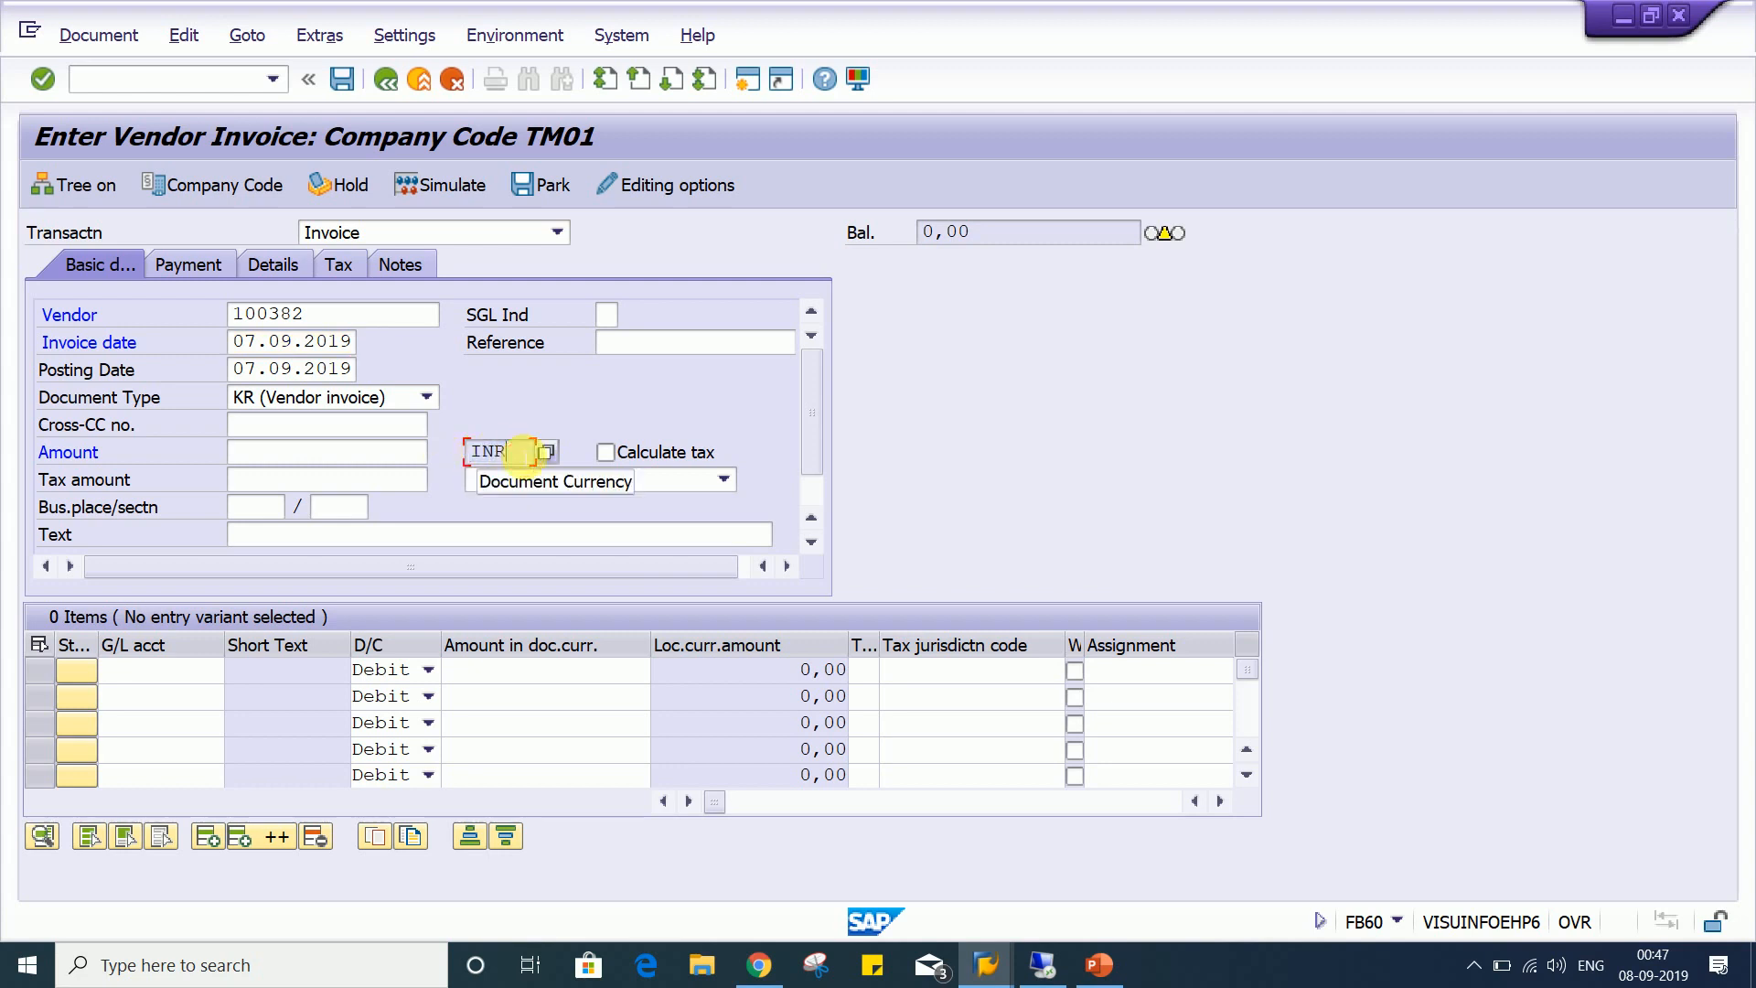
{"action": "left_click_drag", "start_coordinate": [514, 453], "coordinate": [463, 453]}
{"action": "left_click", "coordinate": [534, 452]}
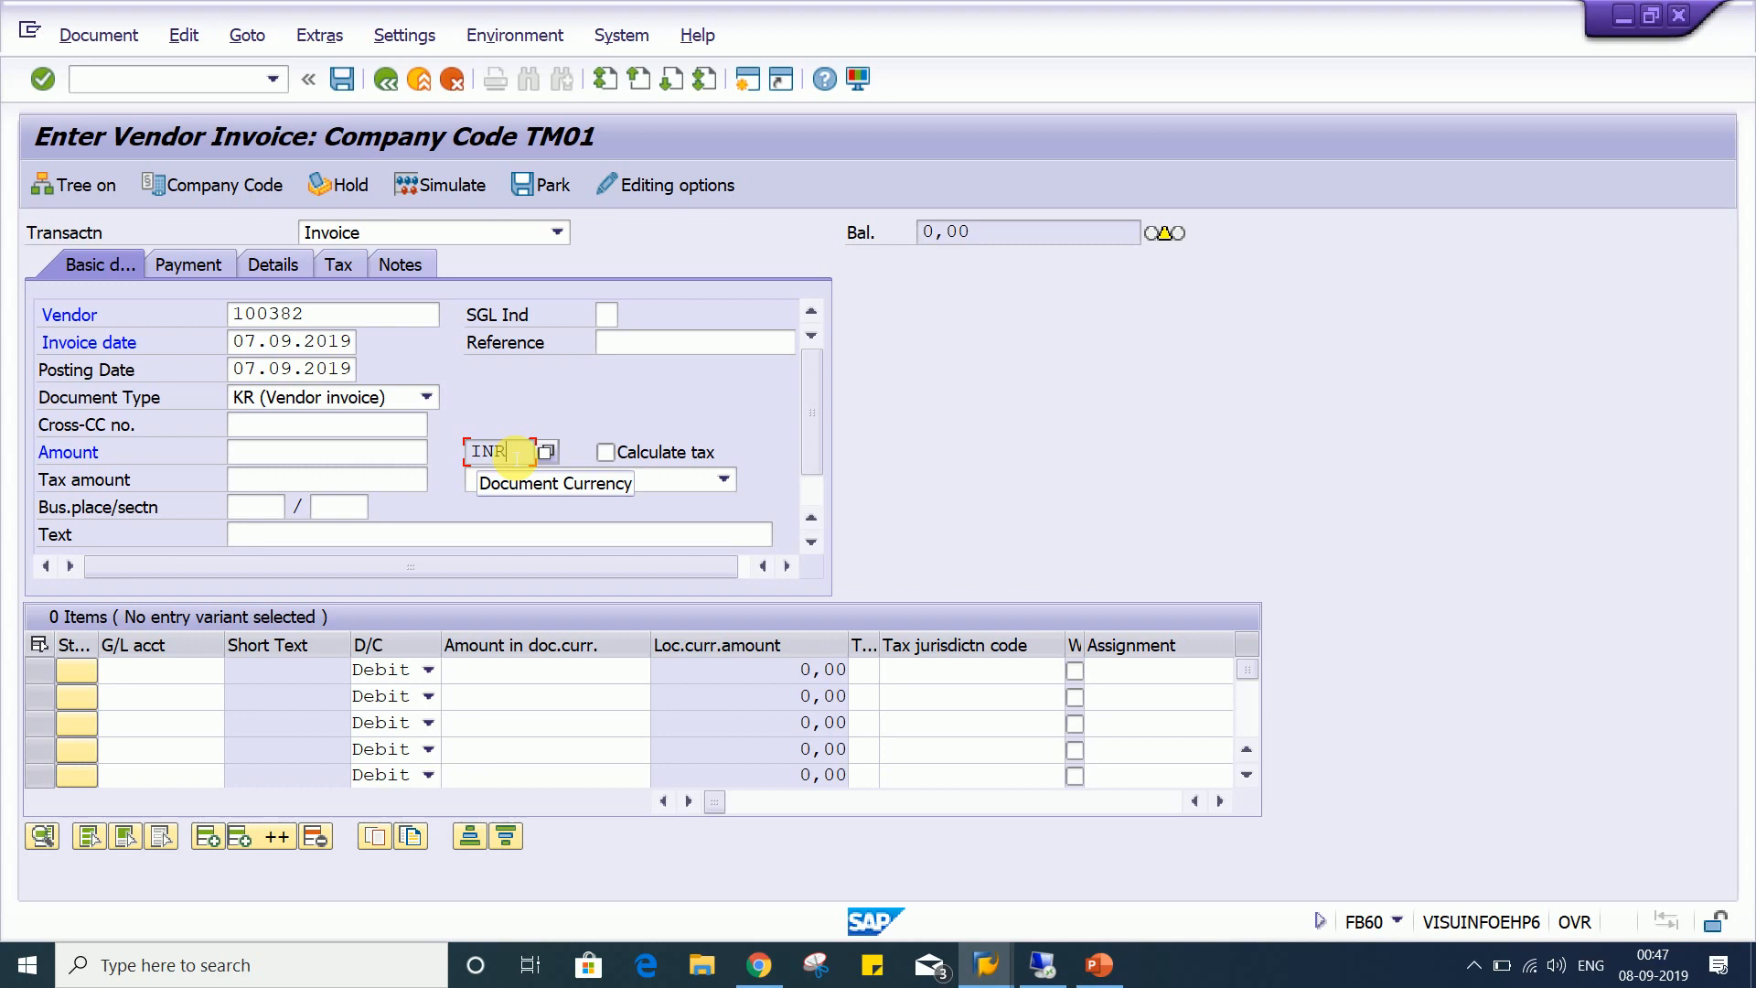
Set the invoice amount to 1000, add a debit line of 1000 on G/L account 4000 and validate the entries
{"action": "left_click", "coordinate": [297, 457]}
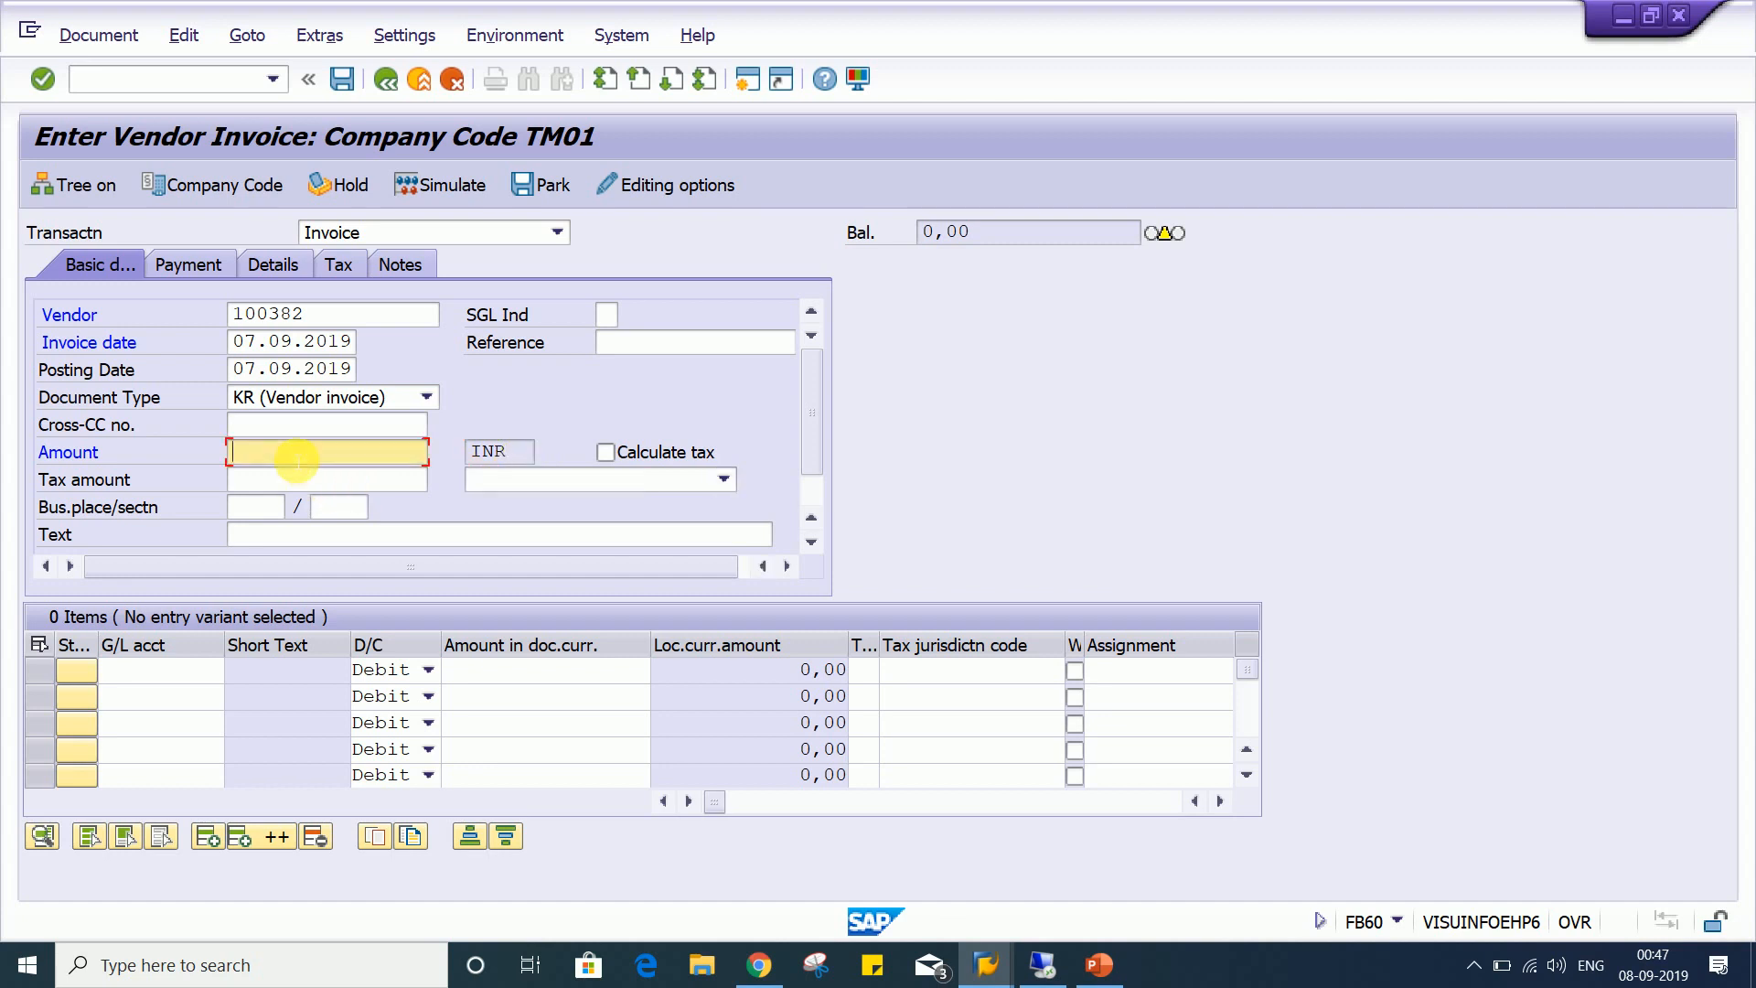
{"action": "left_click", "coordinate": [293, 473]}
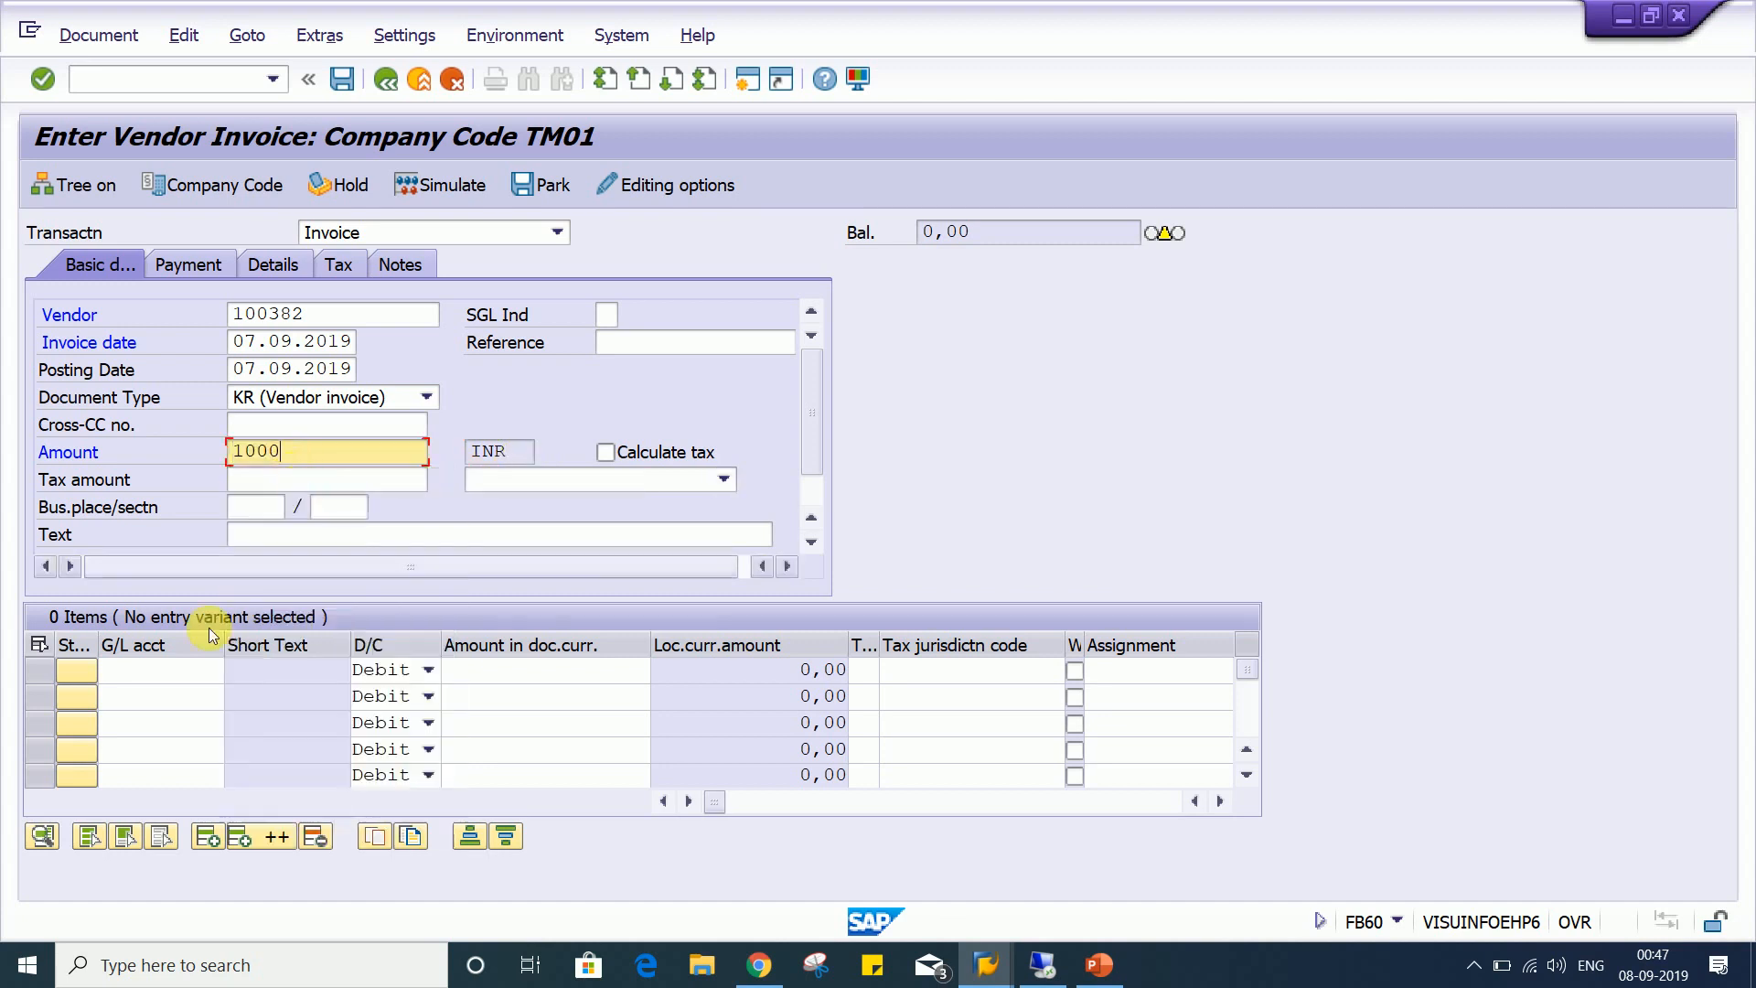
{"action": "left_click", "coordinate": [165, 675]}
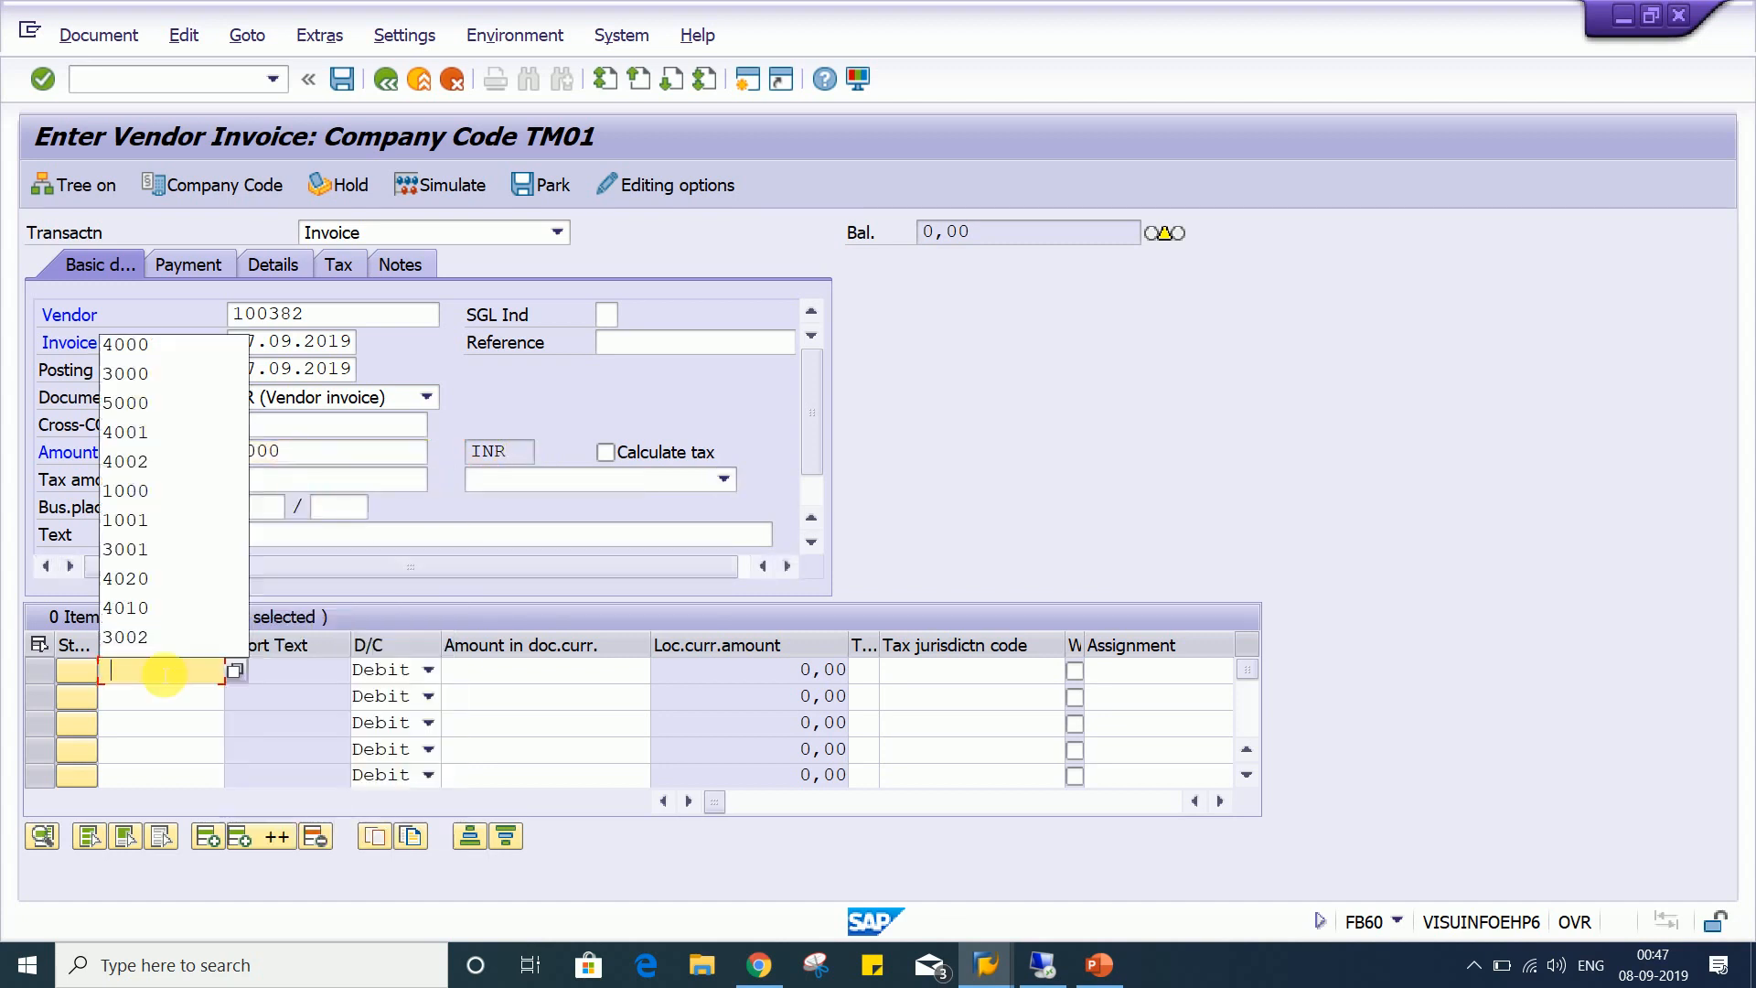
{"action": "left_click", "coordinate": [148, 349]}
{"action": "left_click", "coordinate": [585, 670]}
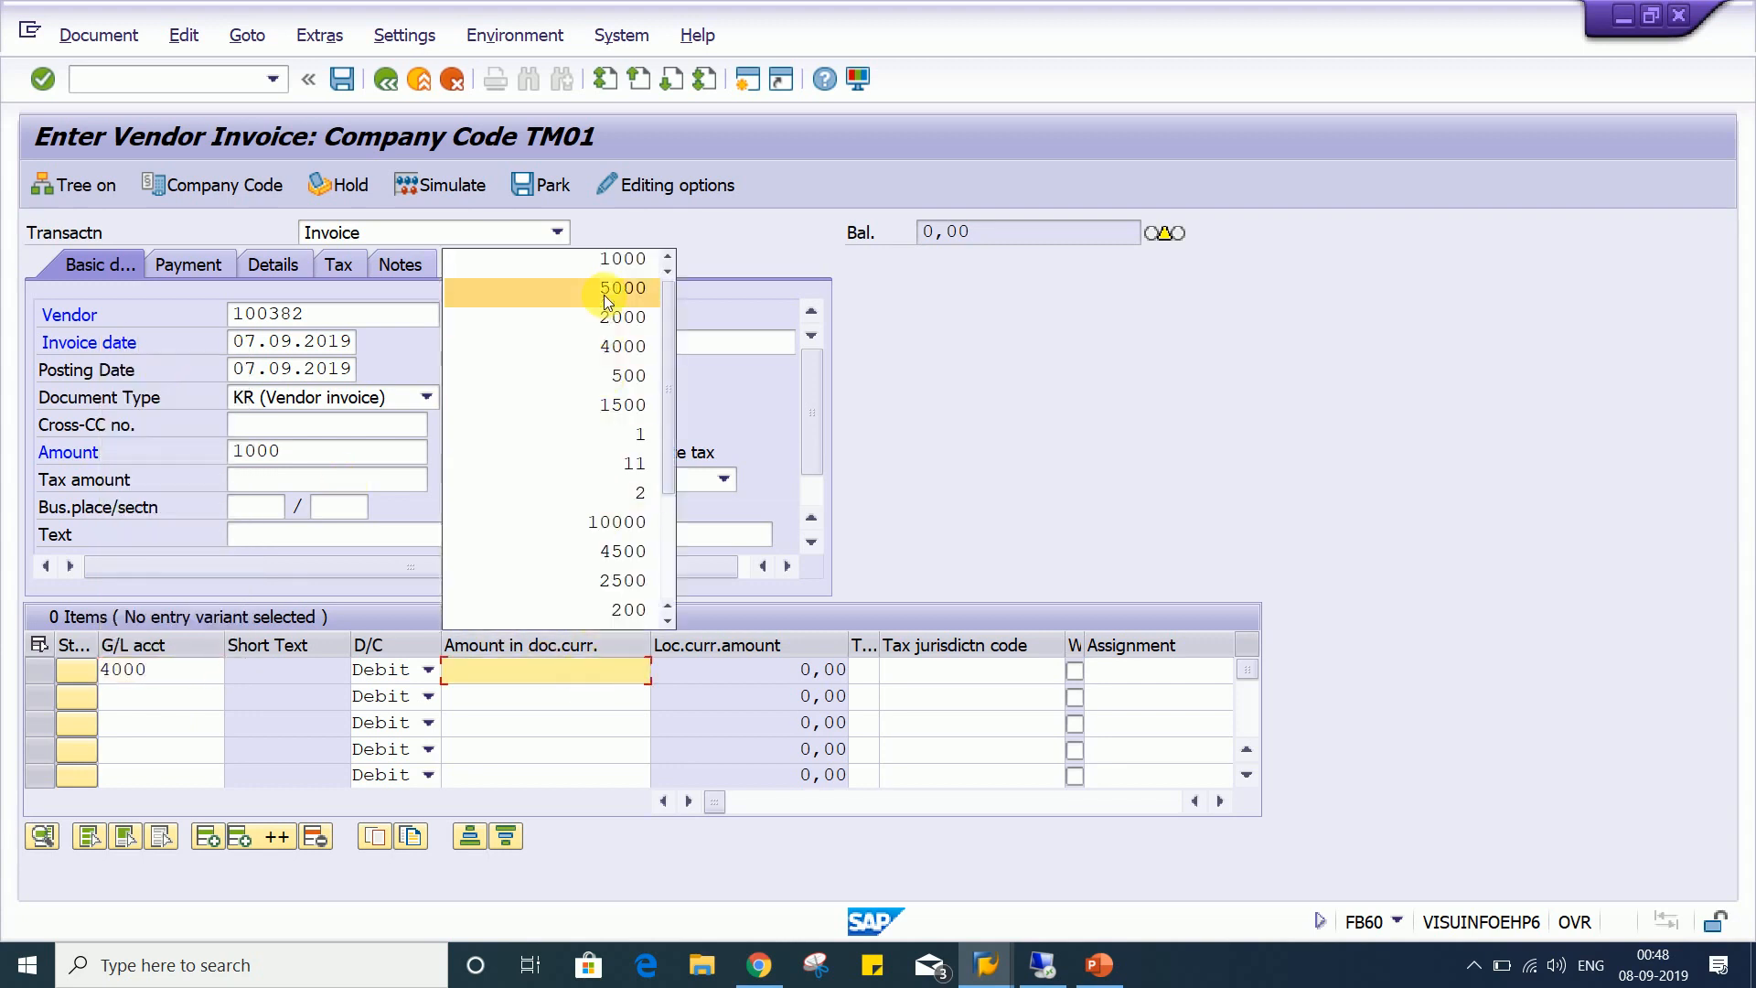
{"action": "left_click", "coordinate": [606, 261]}
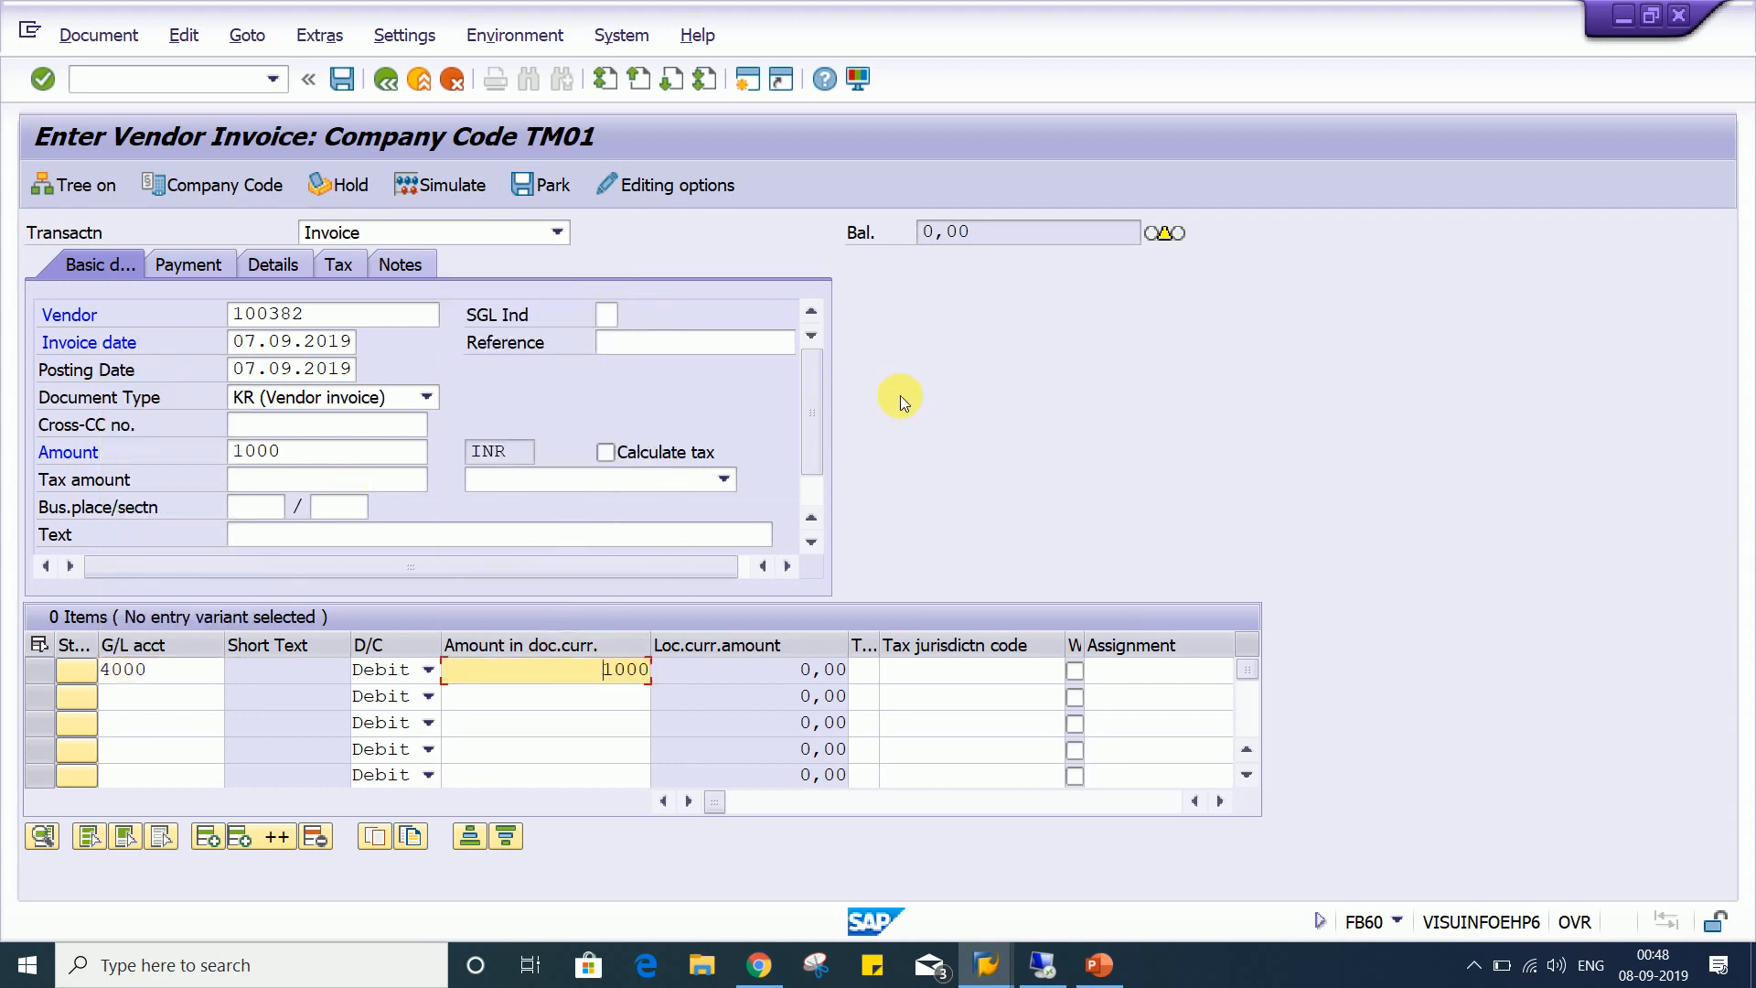
{"action": "key", "text": "Return"}
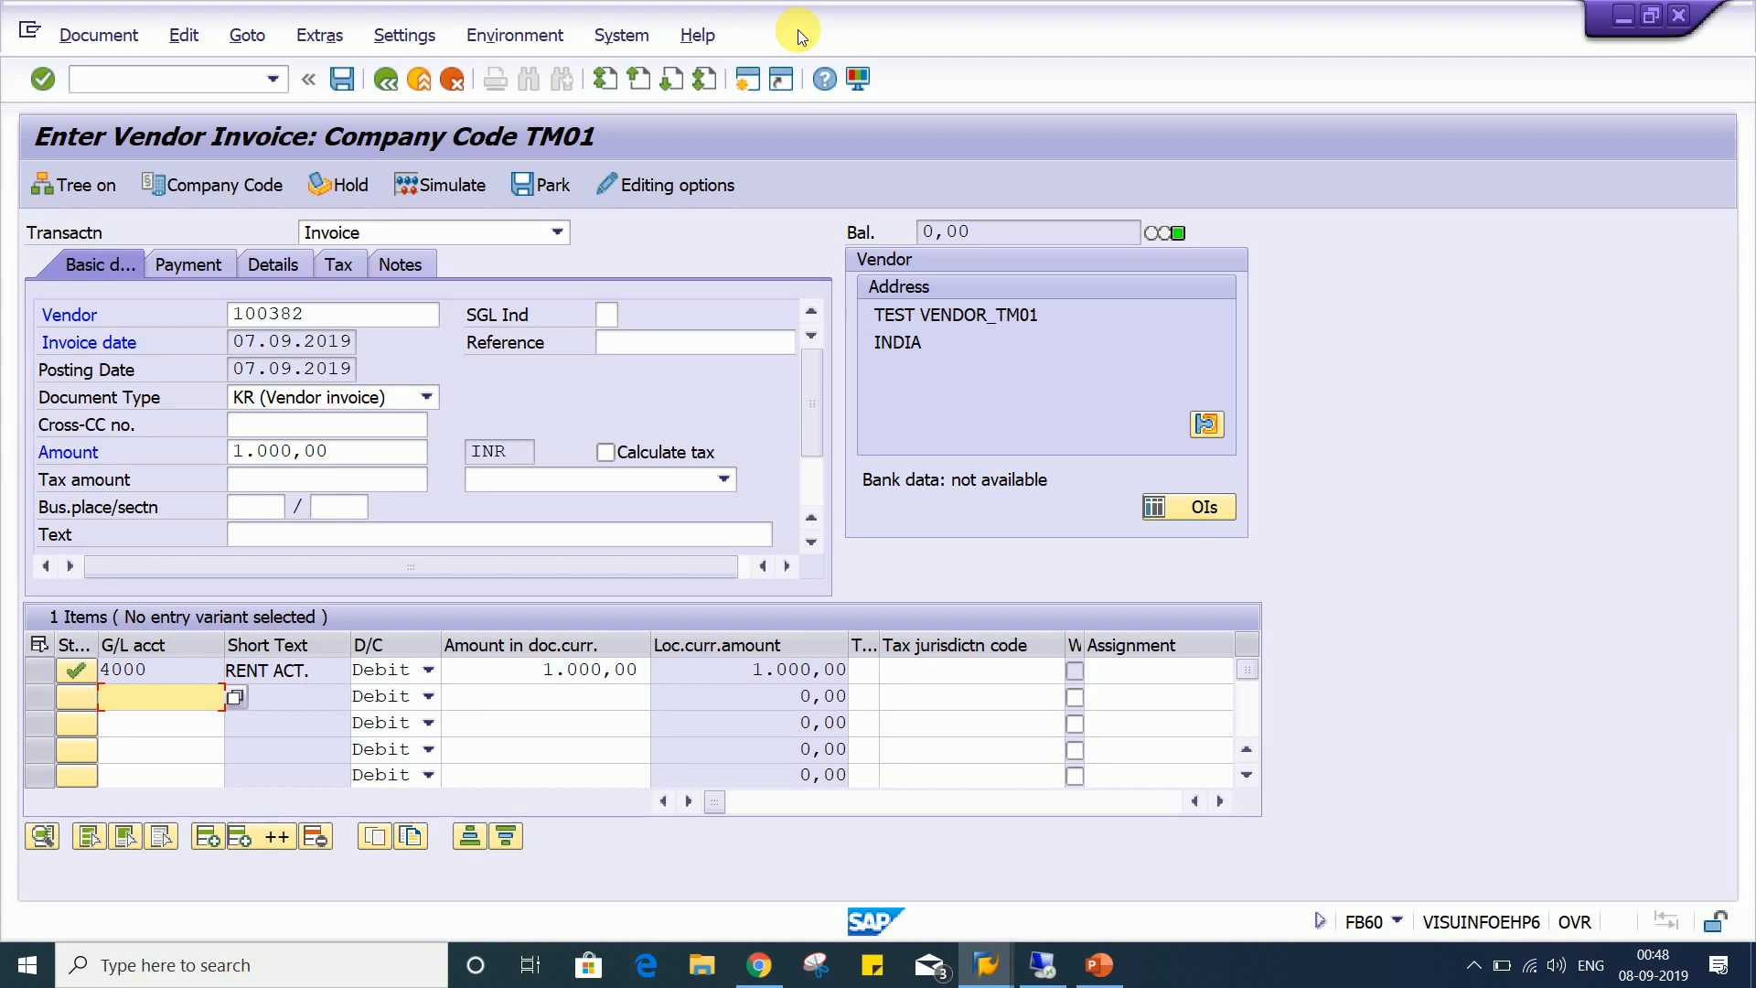
Run FB00 in a new session and look through its document display and document entry options
{"action": "left_click", "coordinate": [747, 82]}
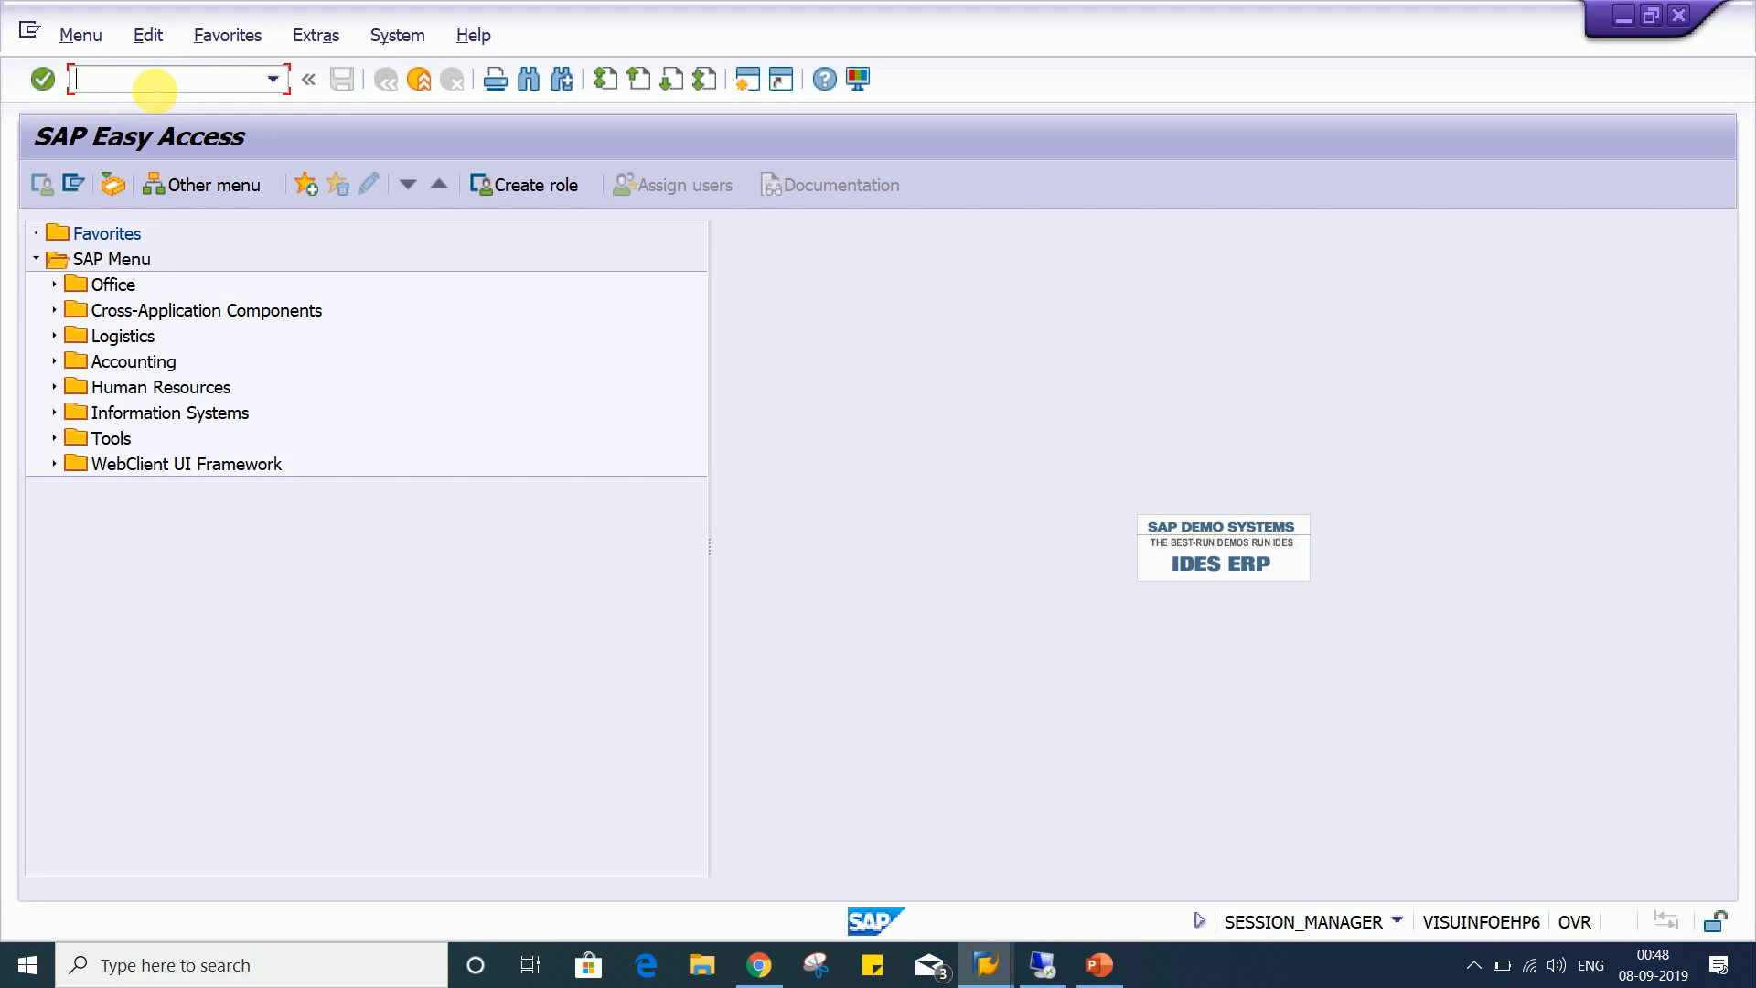
{"action": "type", "text": "FB00"}
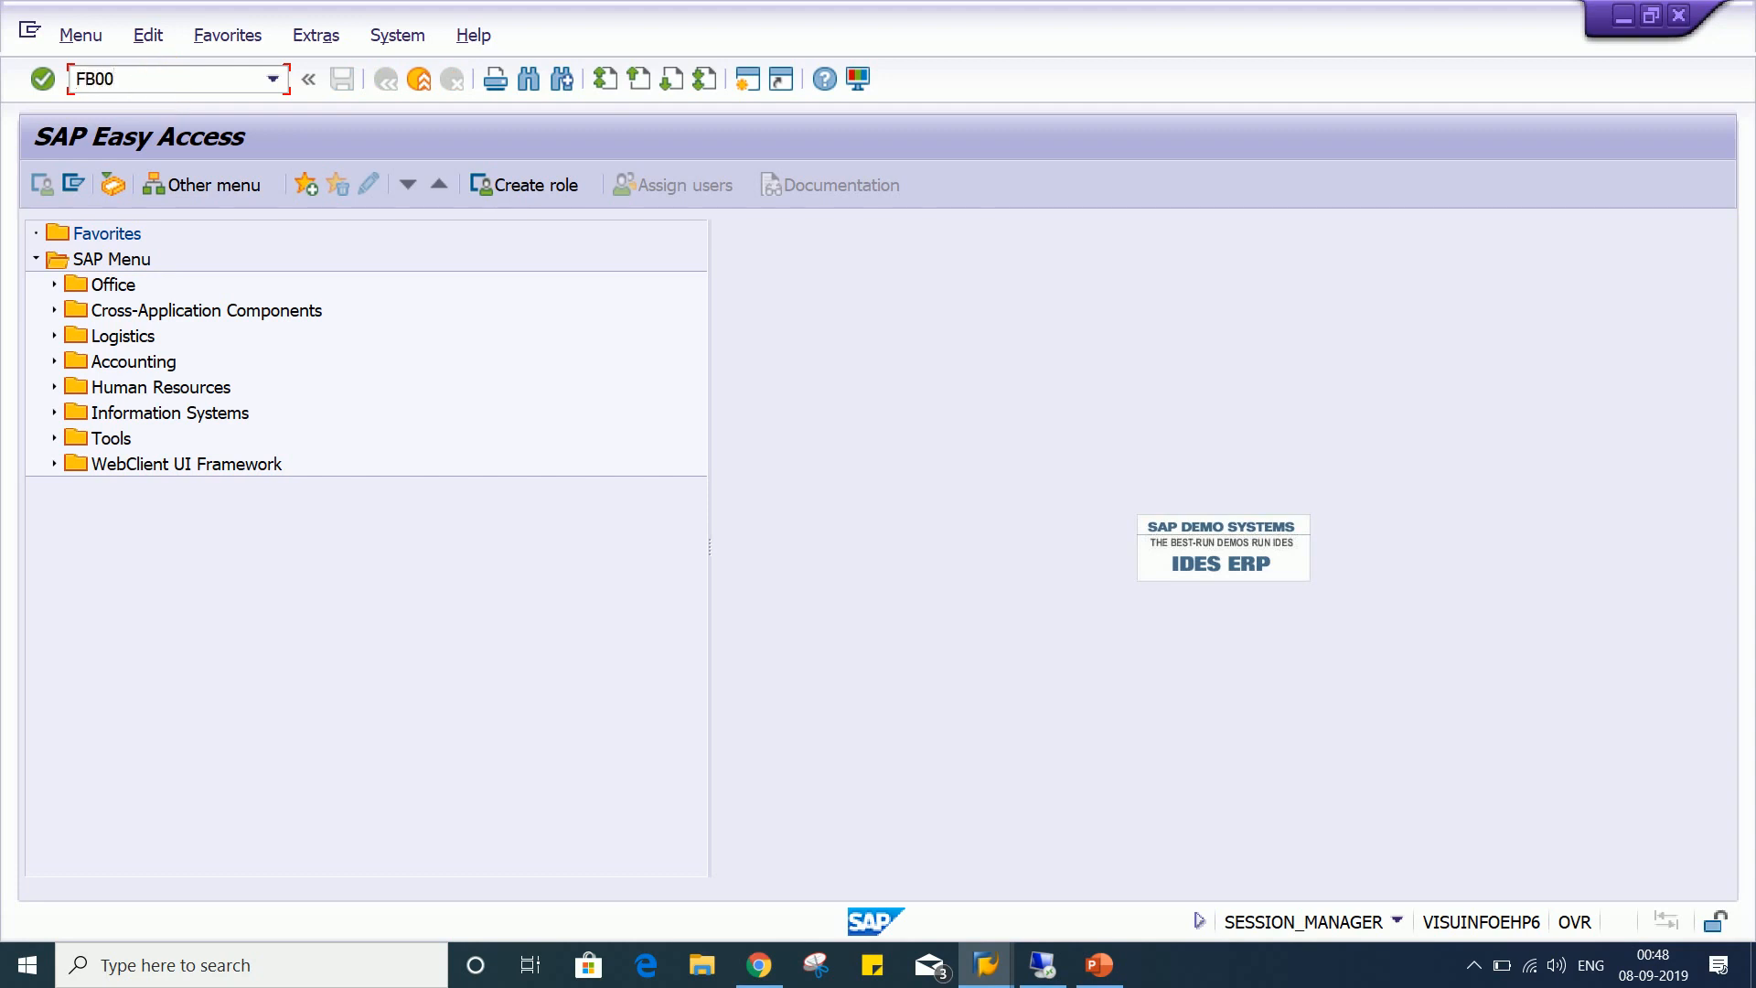
{"action": "key", "text": "Return"}
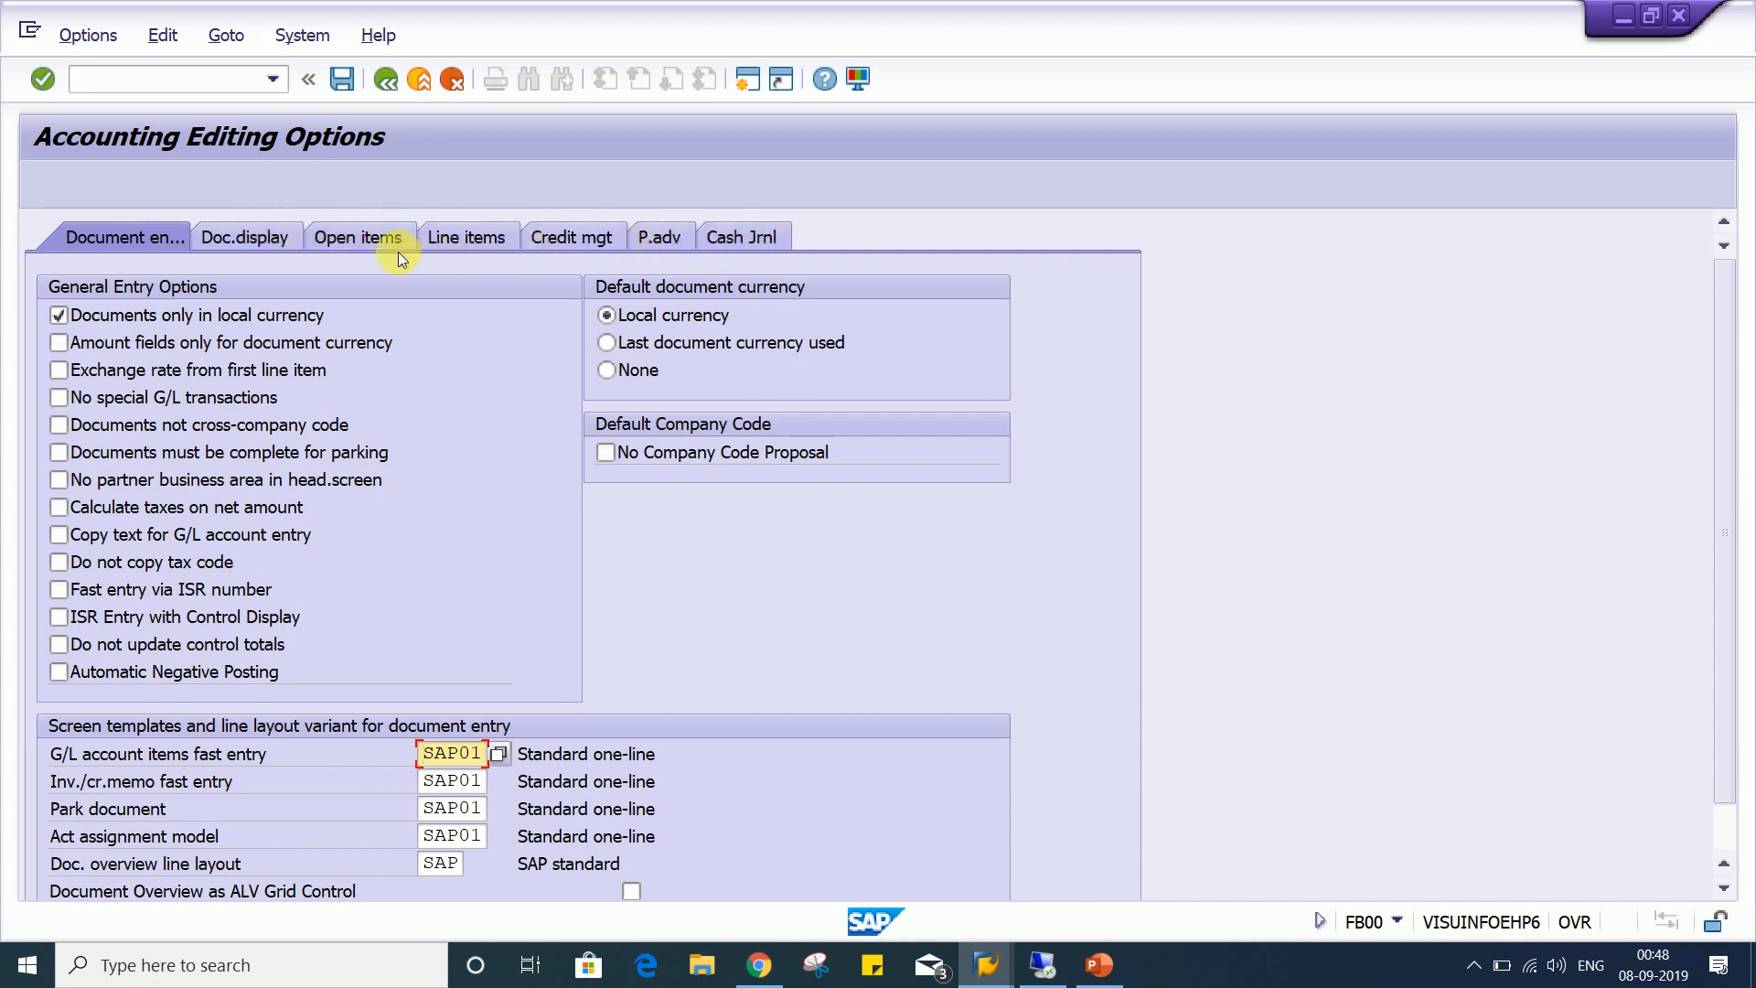
{"action": "left_click", "coordinate": [225, 237]}
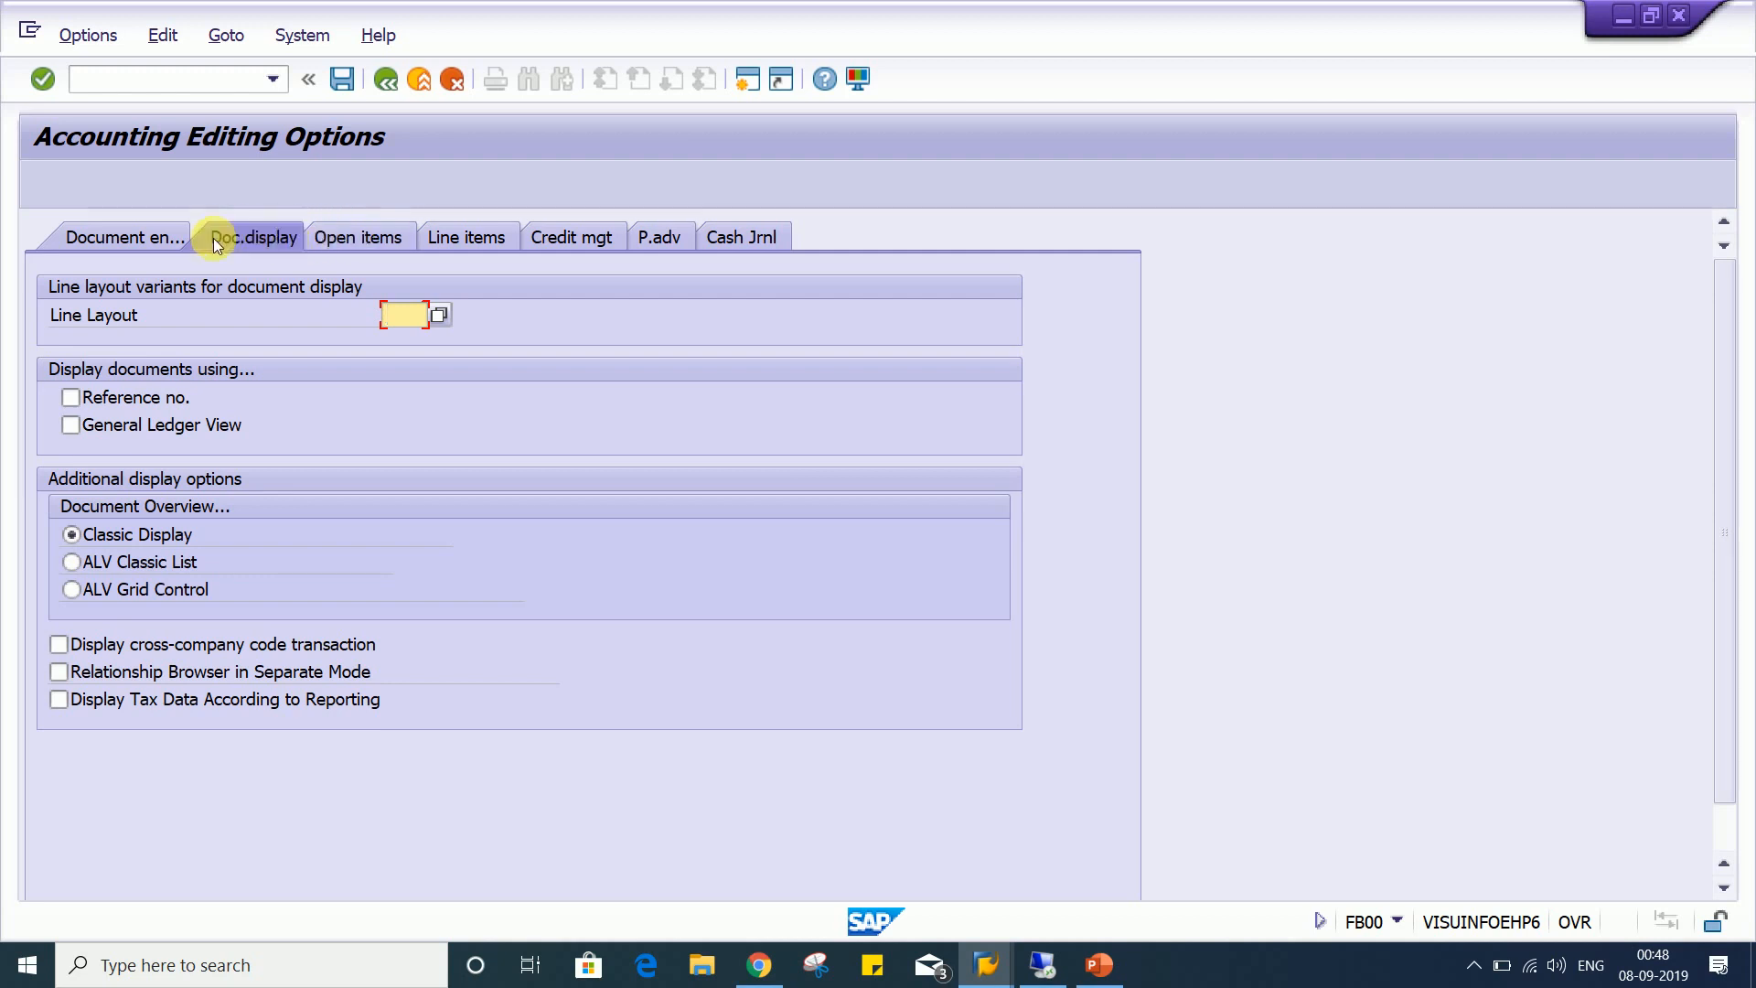
{"action": "left_click", "coordinate": [135, 238]}
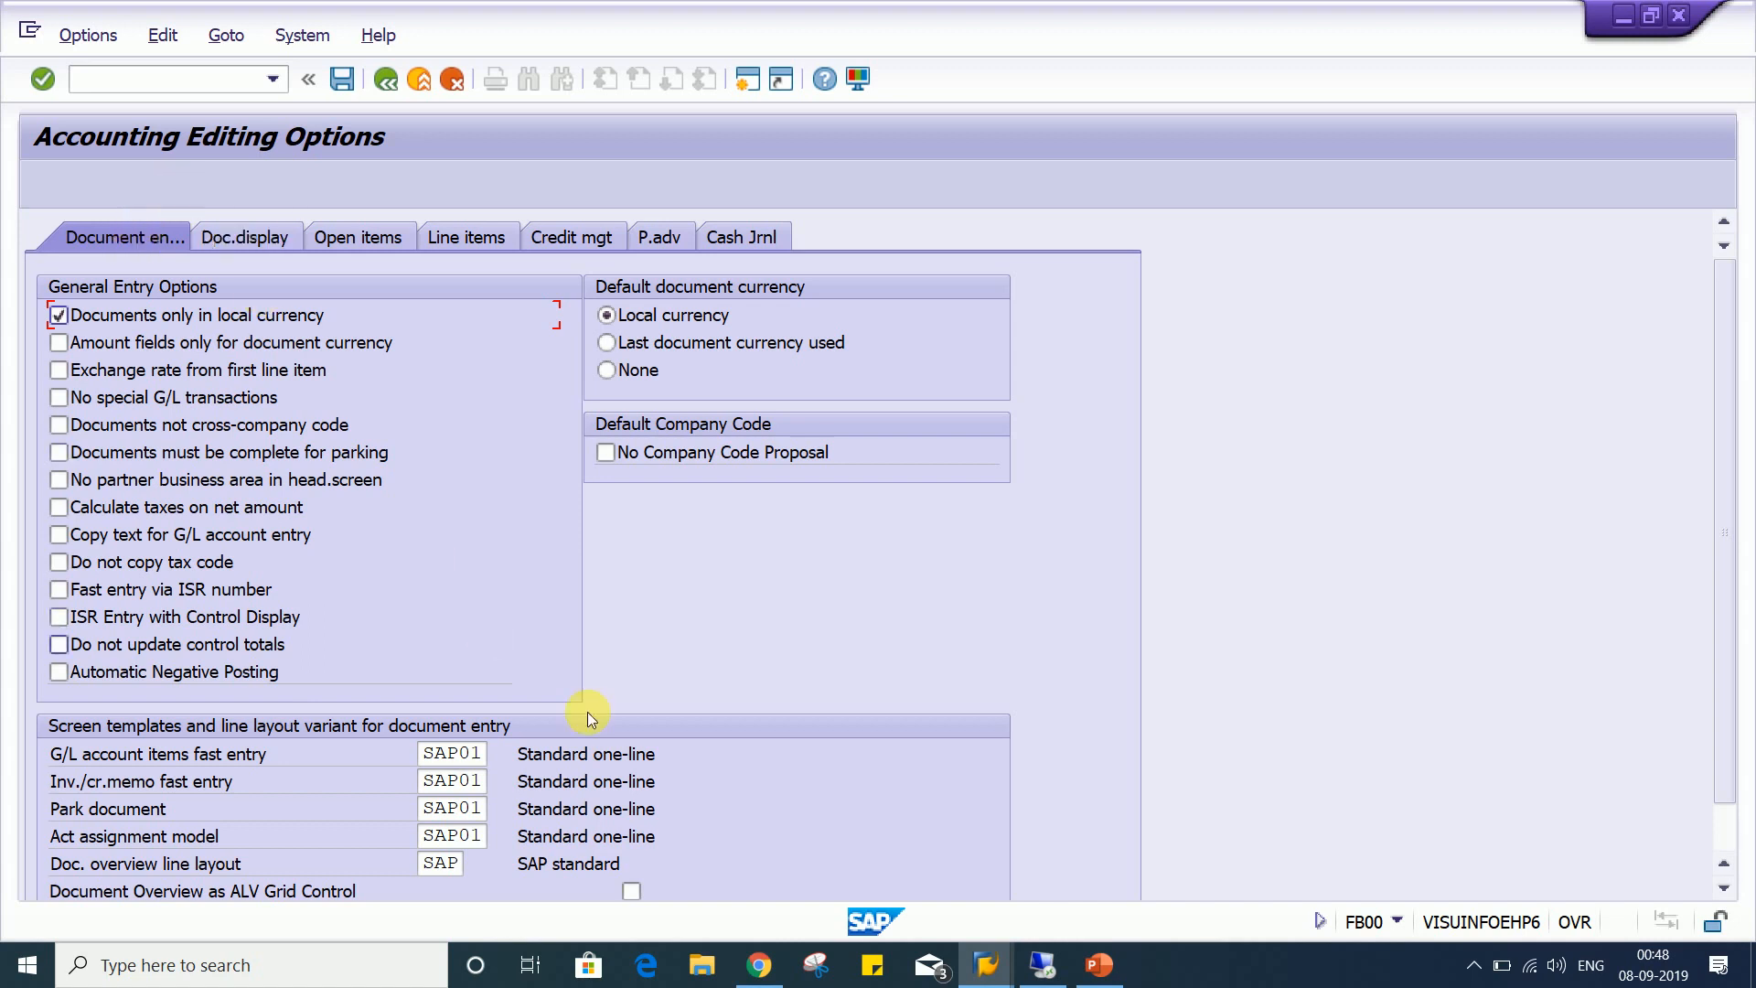
Return to the vendor invoice session, review the editing options offered from the invoice entry, and leave them
{"action": "left_click", "coordinate": [989, 956]}
{"action": "left_click", "coordinate": [878, 876]}
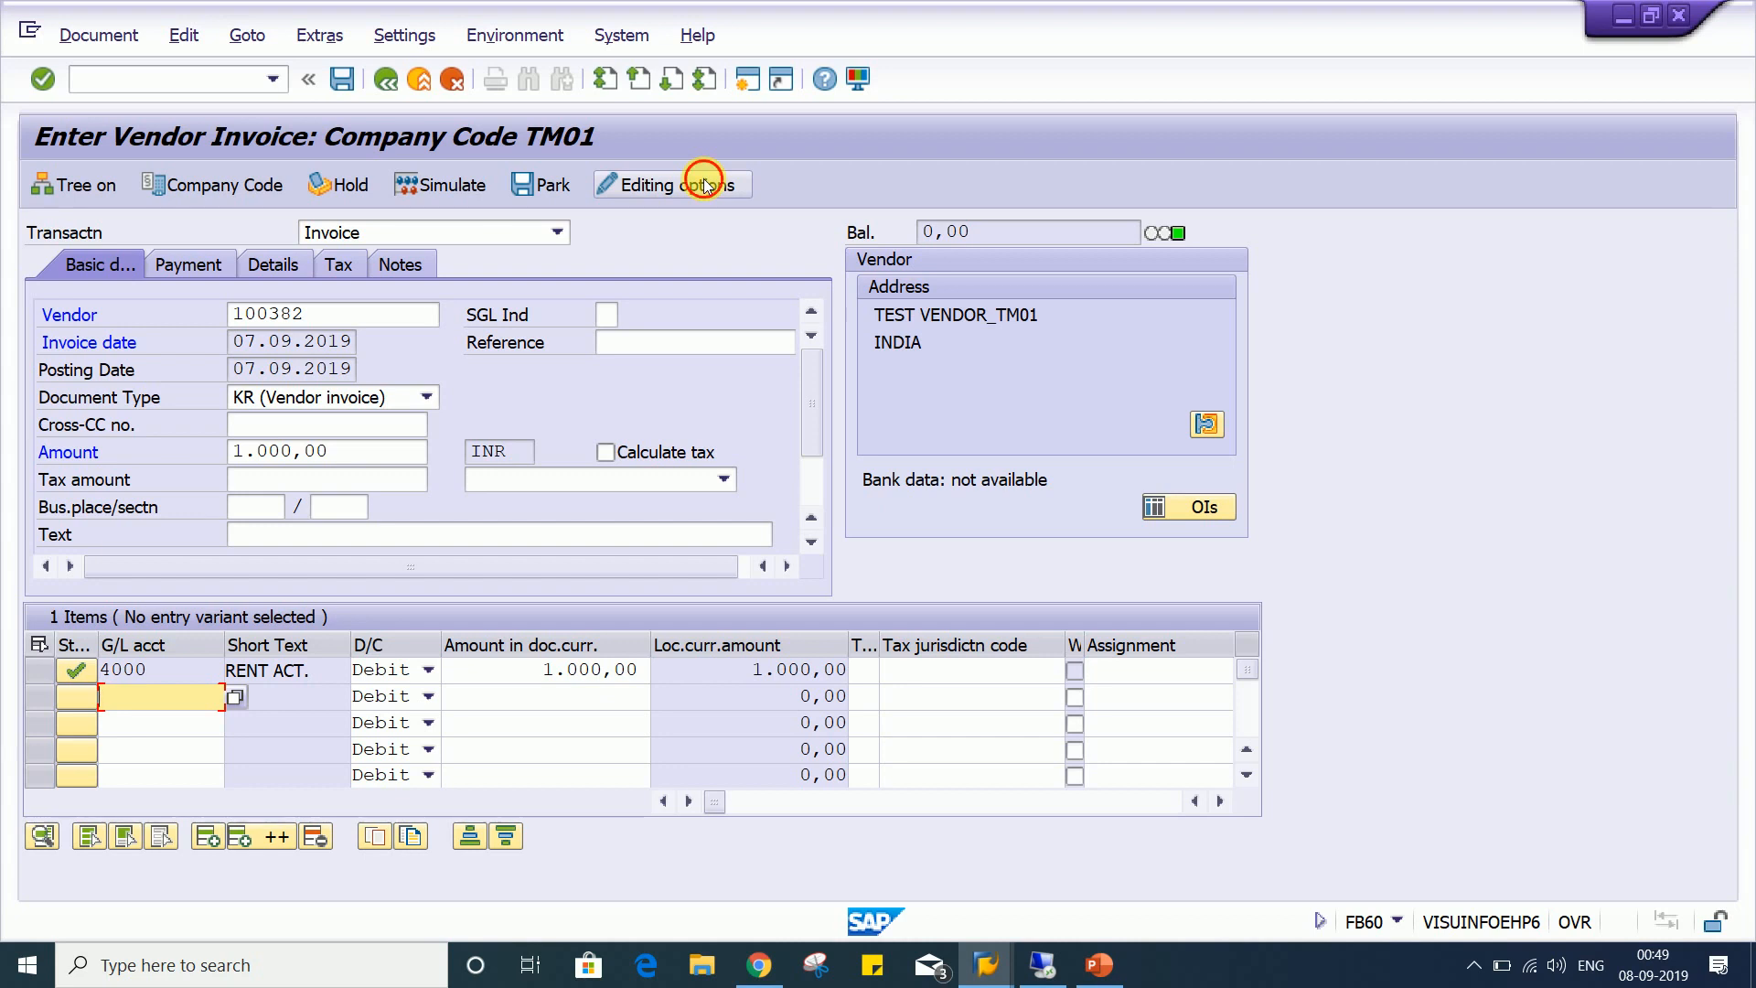
{"action": "left_click", "coordinate": [707, 185]}
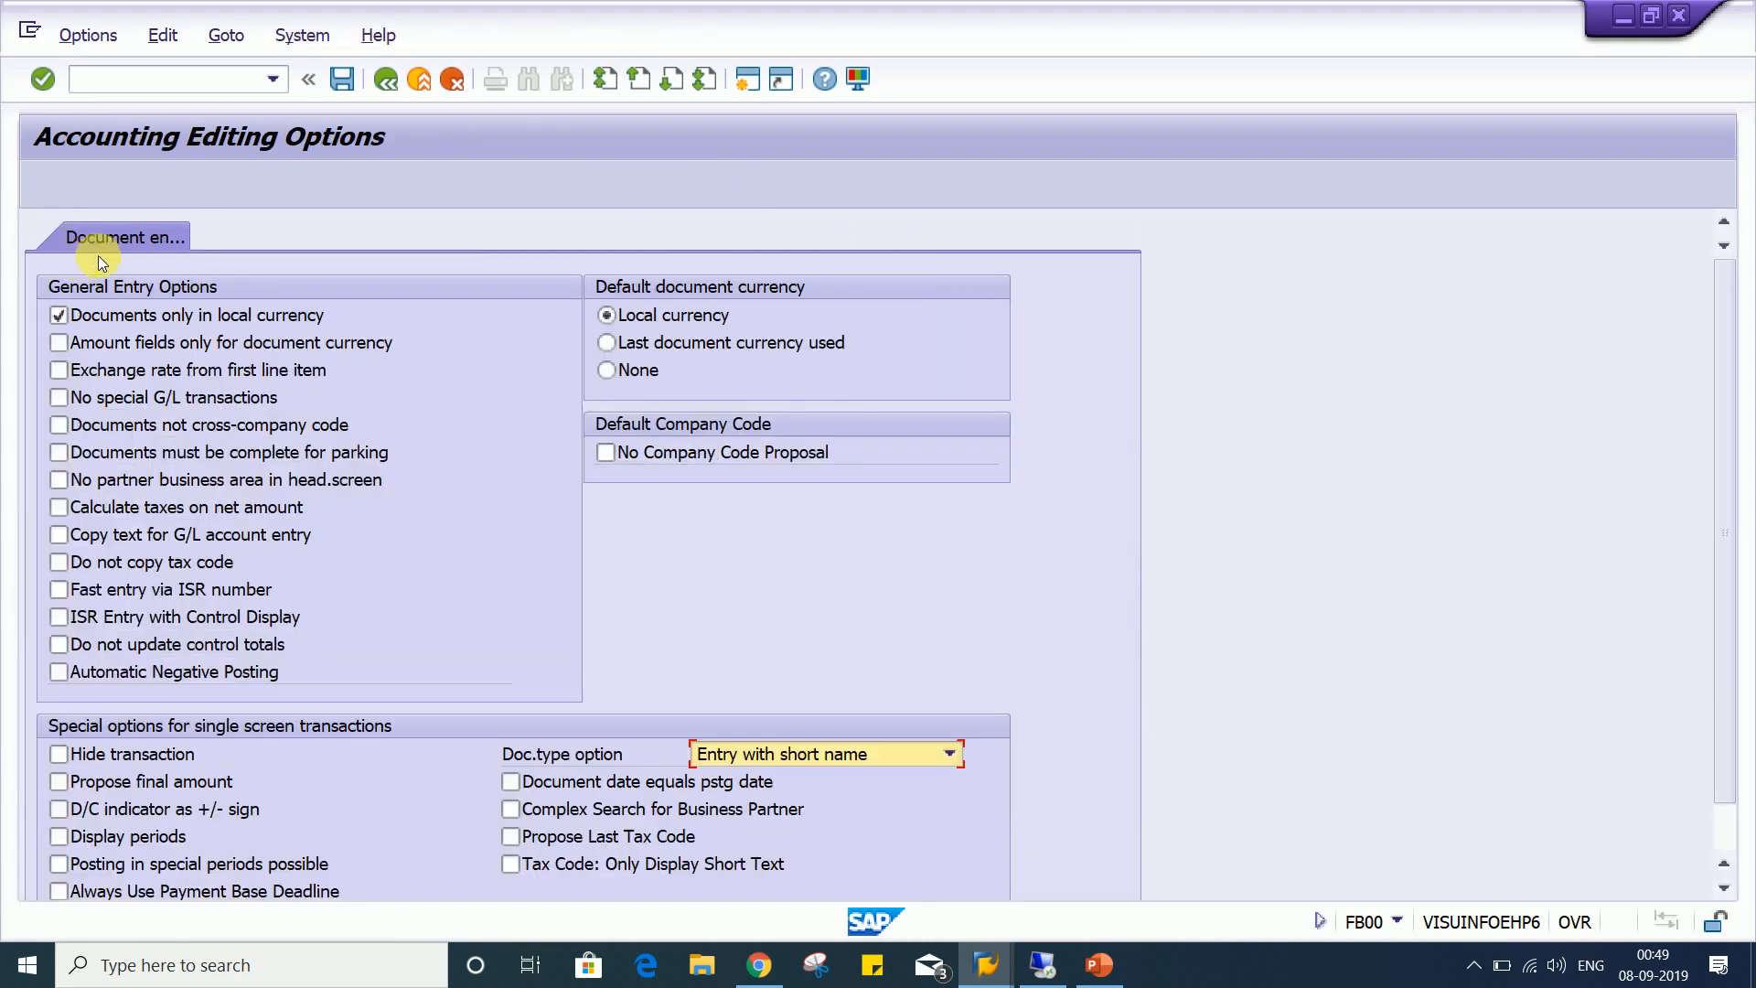
{"action": "left_click", "coordinate": [384, 85]}
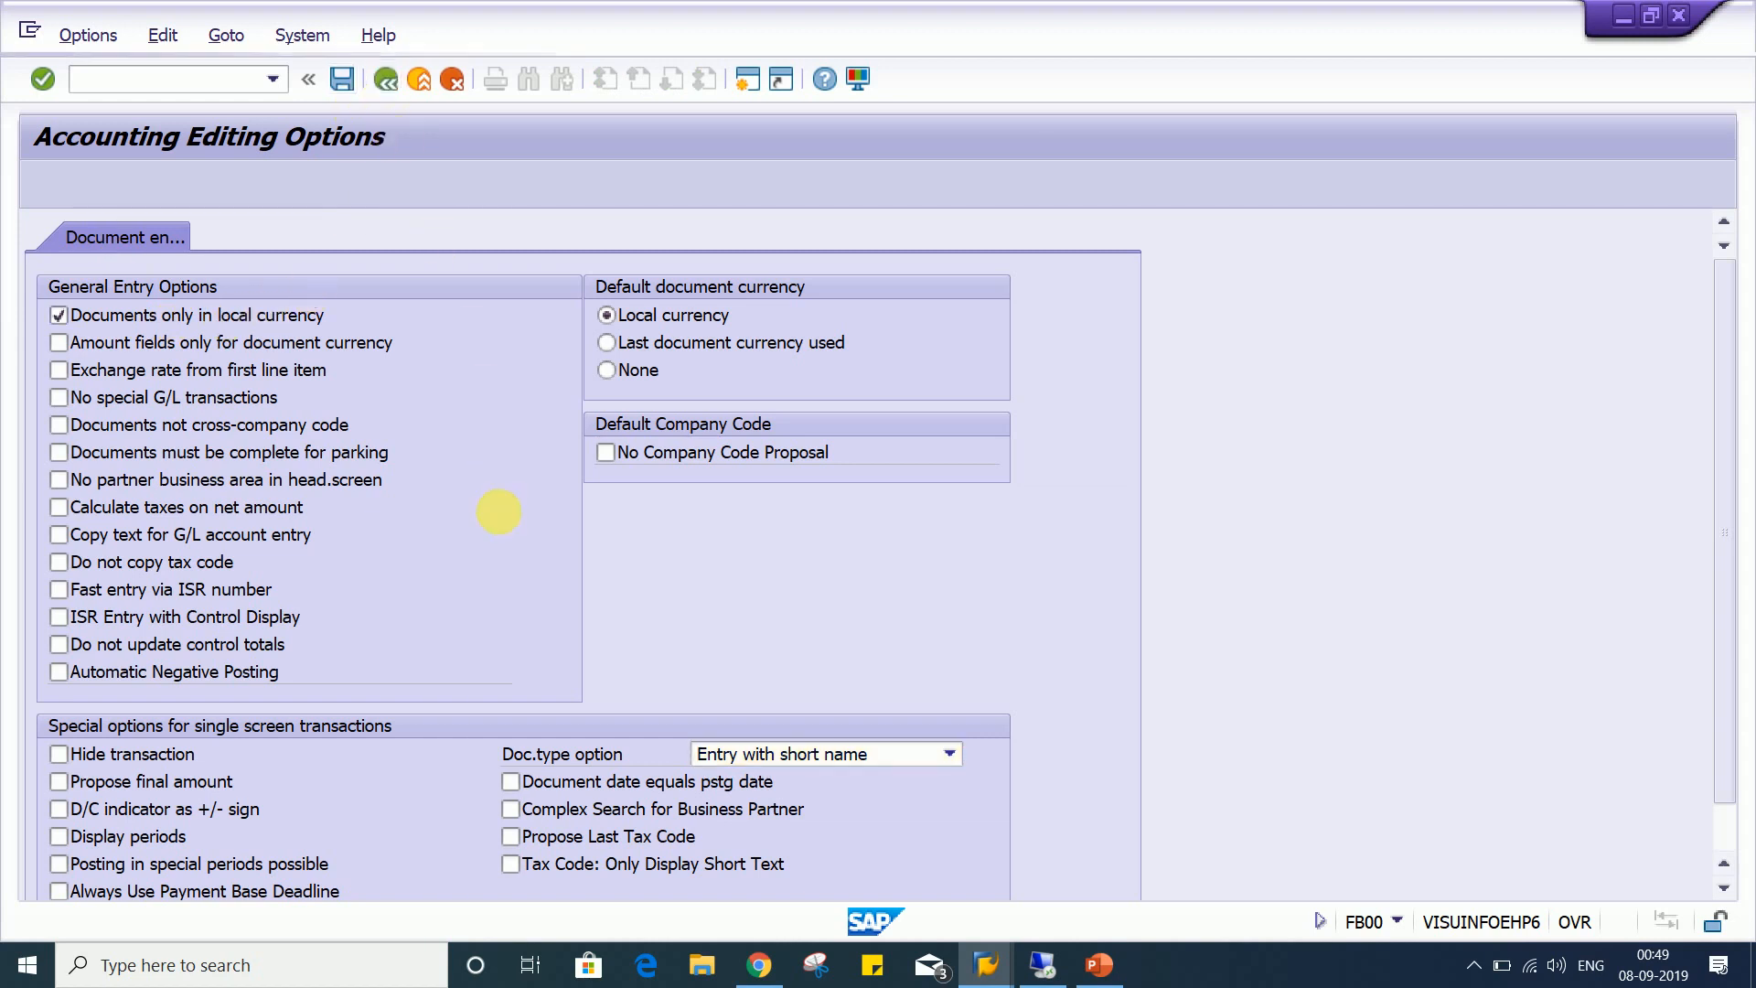